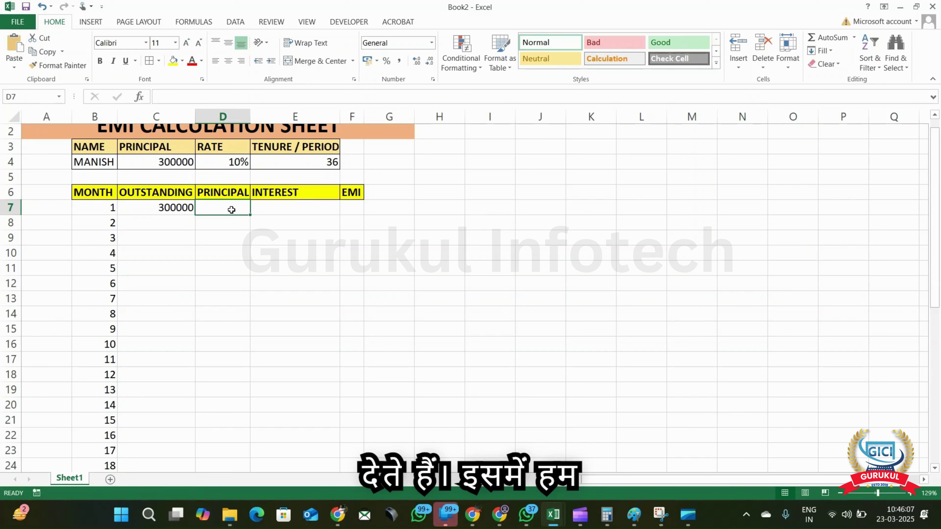
# Enter the formula abbreviations PMT, PPMT, IPMT and PV in cells H3 through H6.
pyautogui.press('Up')
pyautogui.press('Down')
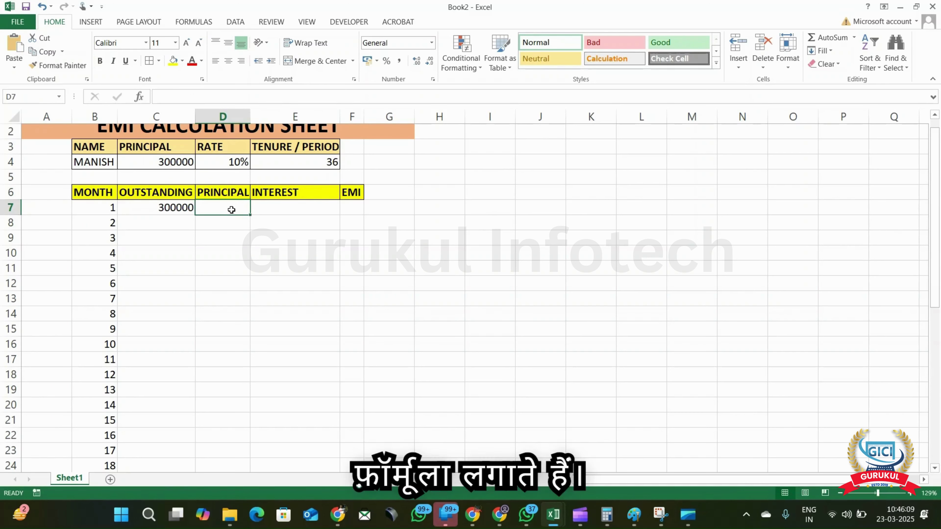
pyautogui.press('Right')
pyautogui.press('Right')
pyautogui.press('Right')
pyautogui.press('Right')
pyautogui.press('Up')
pyautogui.press('Up')
pyautogui.press('Up')
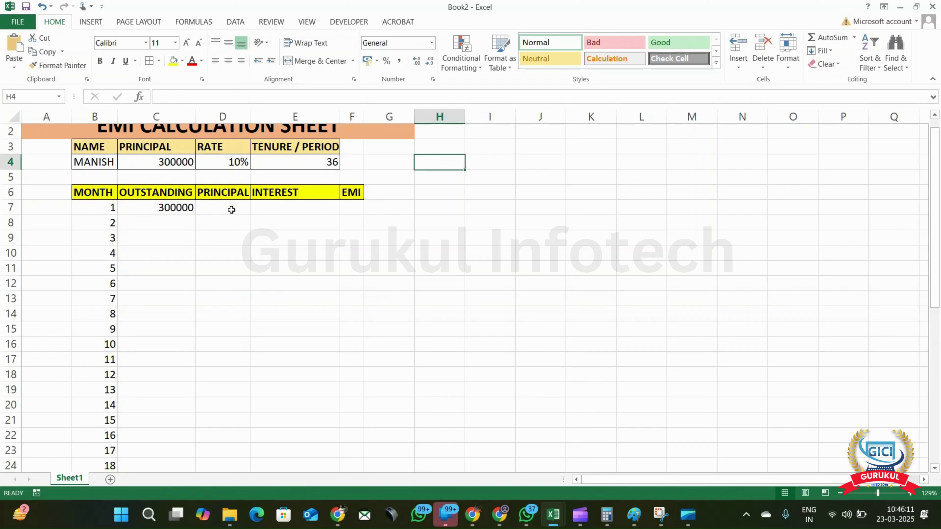
pyautogui.press('Up')
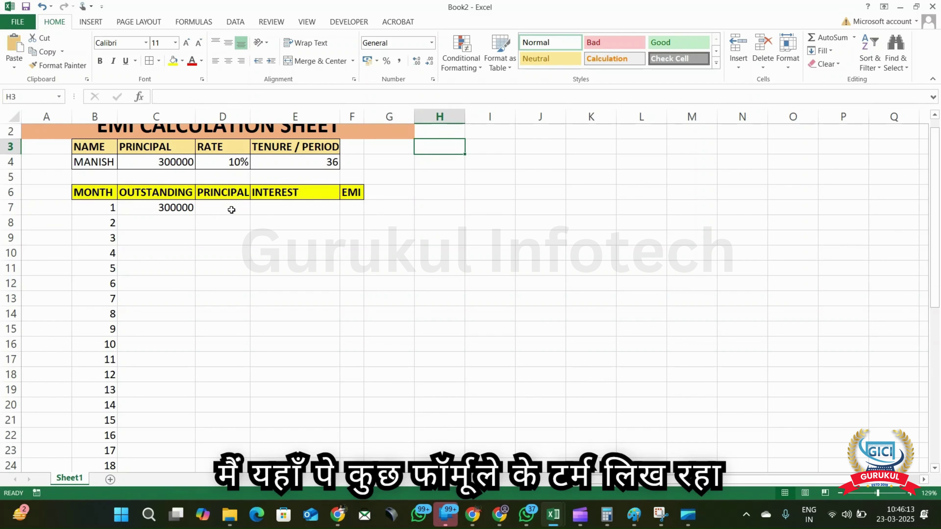
pyautogui.write('PMT')
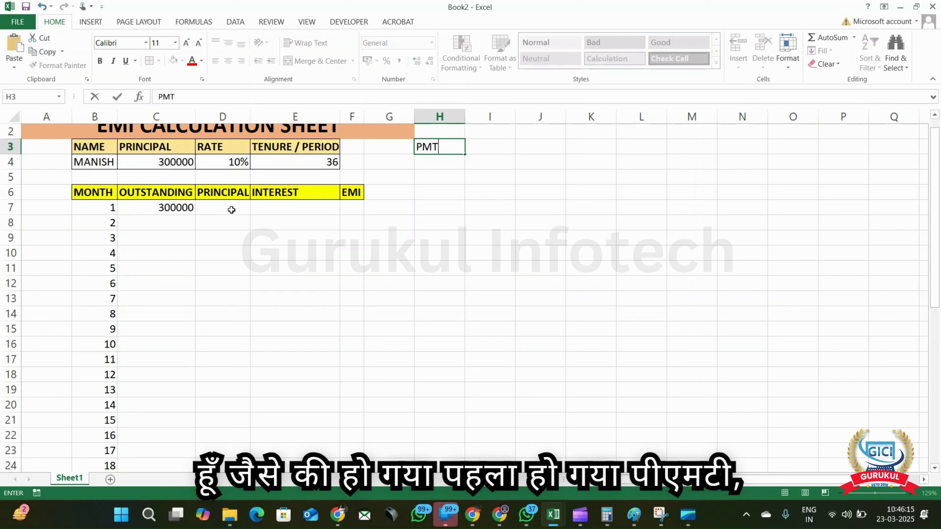
pyautogui.press('Return')
pyautogui.write('PPMT')
pyautogui.press('Return')
pyautogui.write('I')
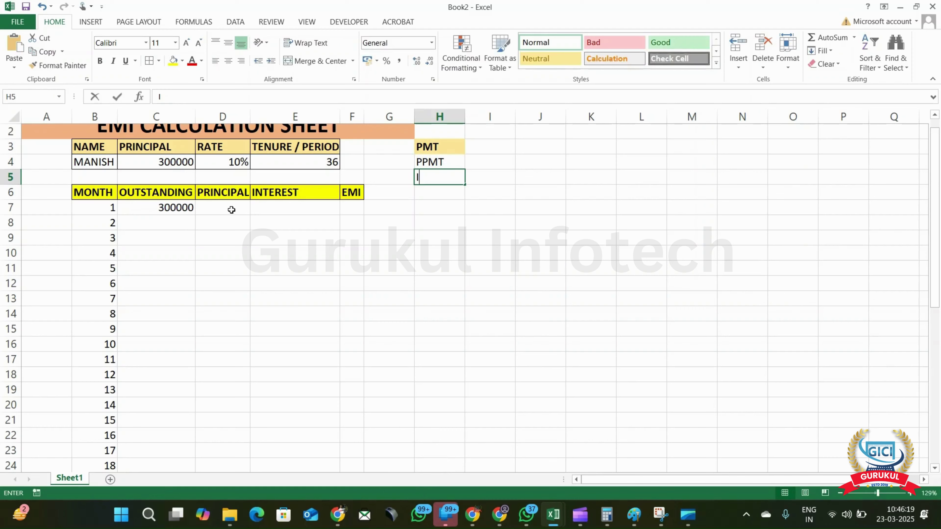
pyautogui.write('PMT')
pyautogui.press('Return')
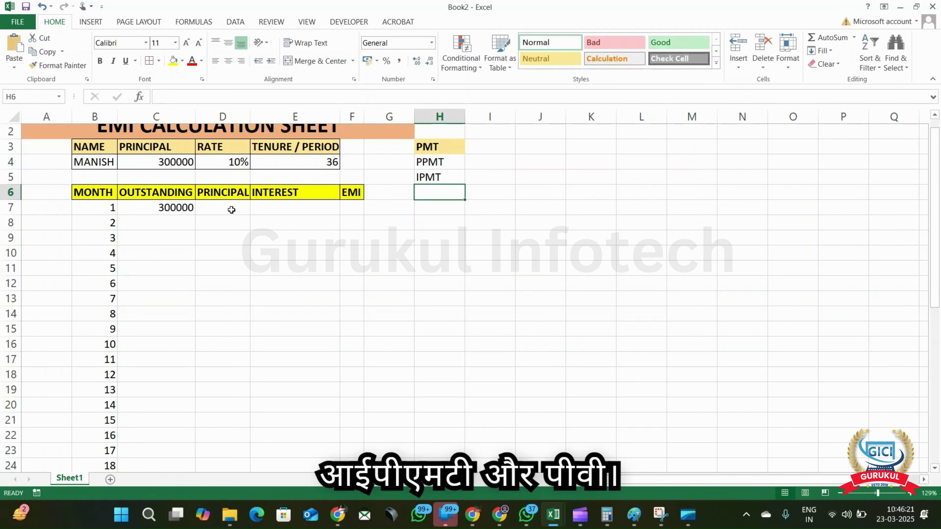
pyautogui.write('PV')
# Fill the range H3:I6 with yellow and apply borders around all its cells.
pyautogui.press('Up')
pyautogui.press('Up')
pyautogui.press('Up')
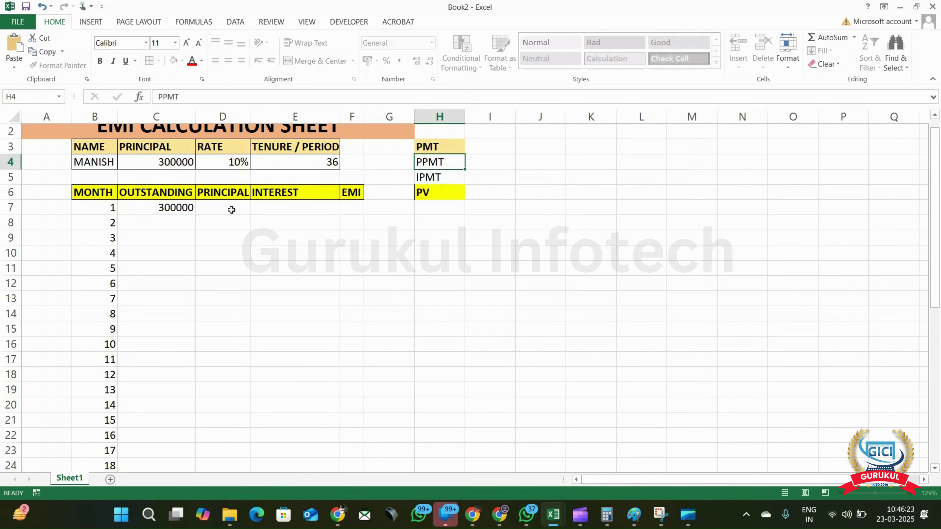
pyautogui.hotkey('shift', 'Down')
pyautogui.hotkey('shift', 'Down')
pyautogui.hotkey('shift', 'Down')
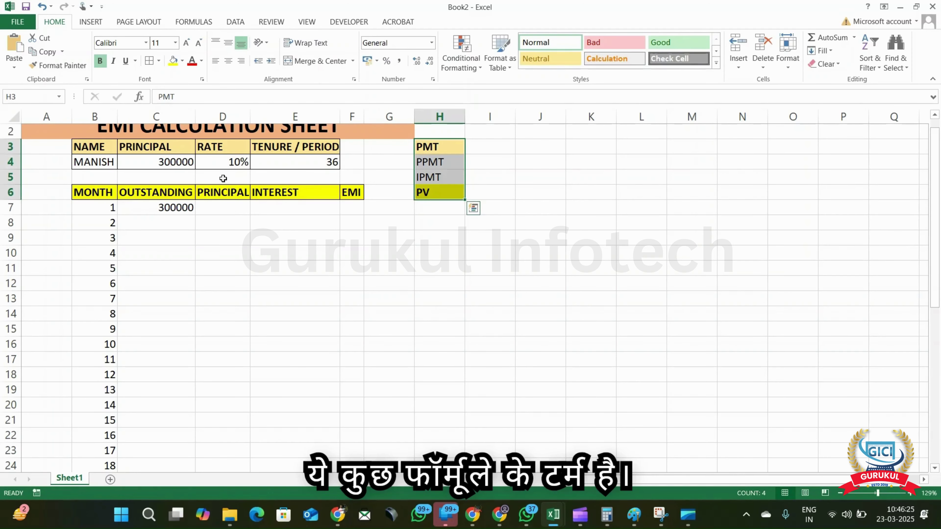
pyautogui.click(174, 64)
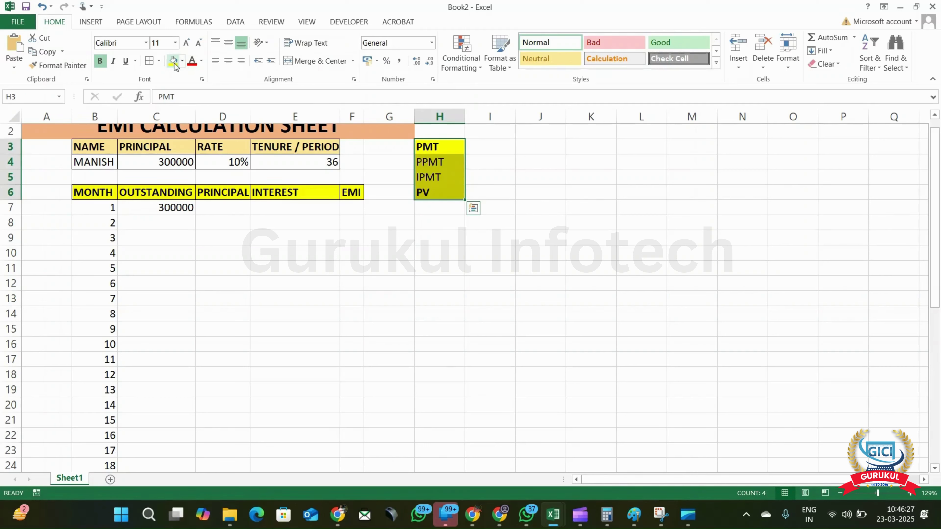
pyautogui.hotkey('shift', 'Right')
pyautogui.click(174, 64)
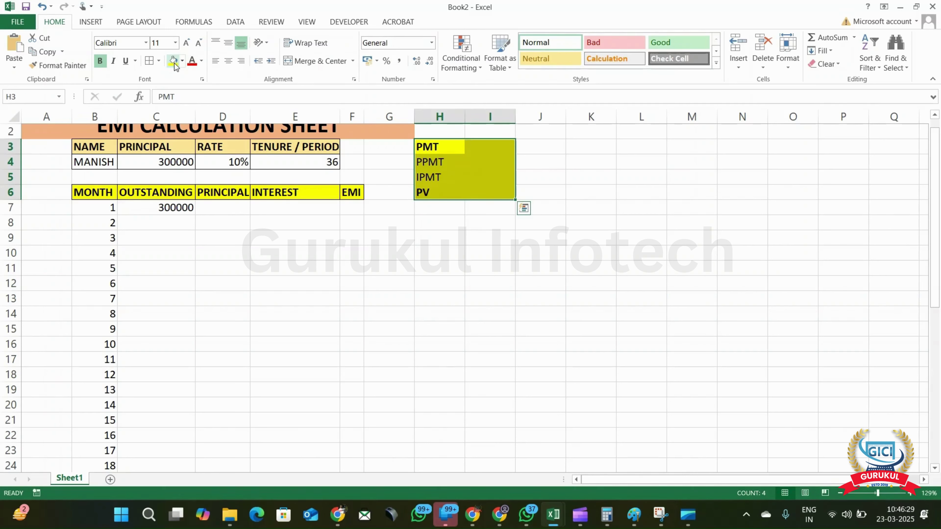
pyautogui.click(149, 61)
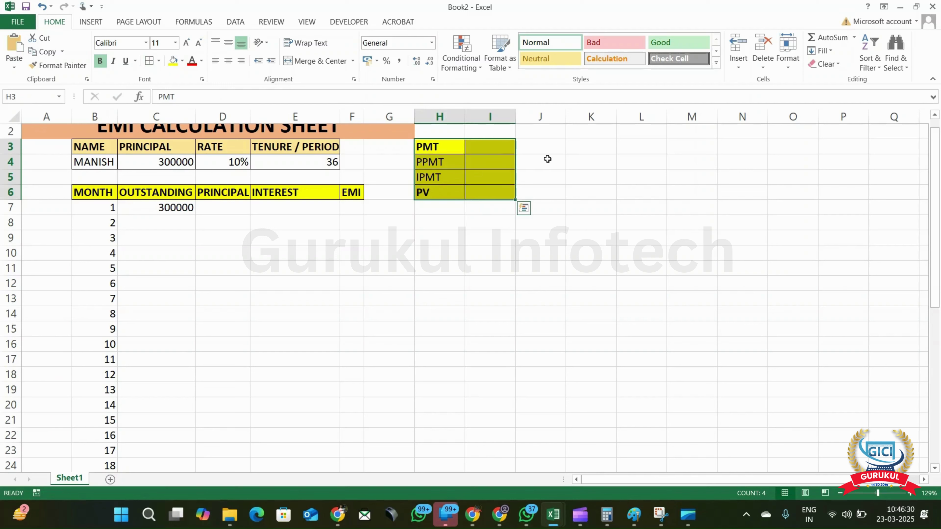
# Enter the meanings PAYMENT TERM in I3 beside PMT and PRINCIPAL PAYMENT TERM in I4 beside PPMT.
pyautogui.click(493, 145)
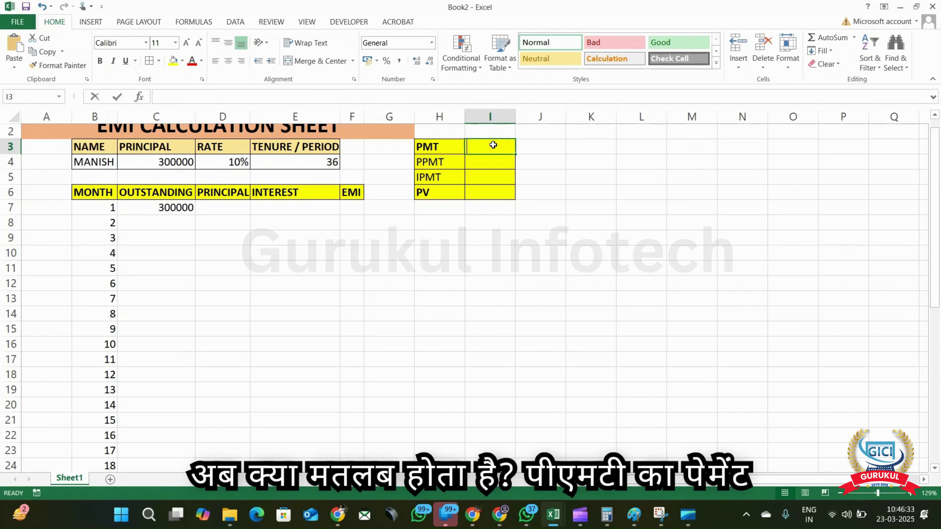
pyautogui.write('PAYMEN')
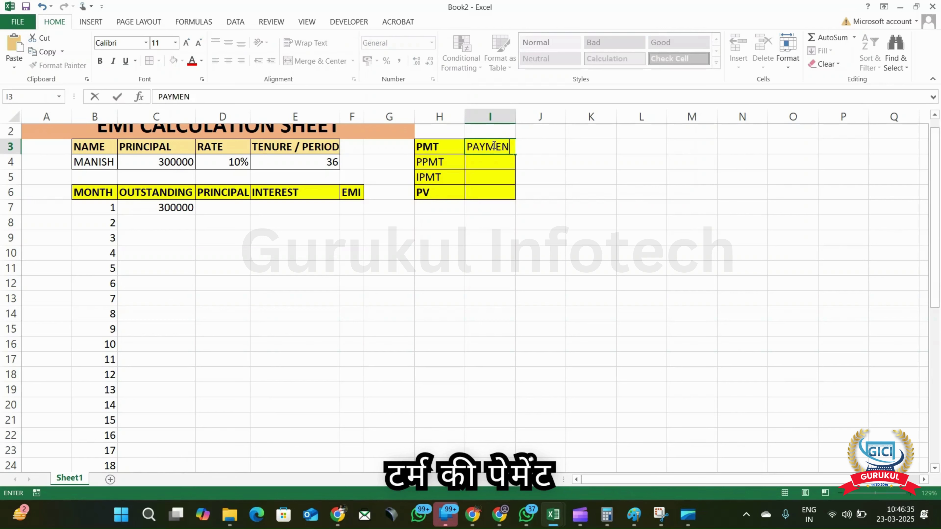
pyautogui.write('T TERM')
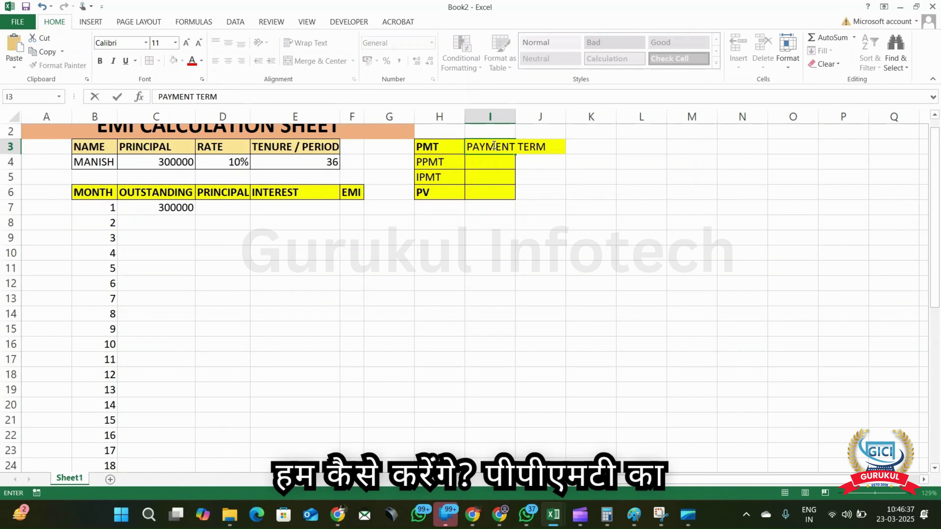
pyautogui.press('Return')
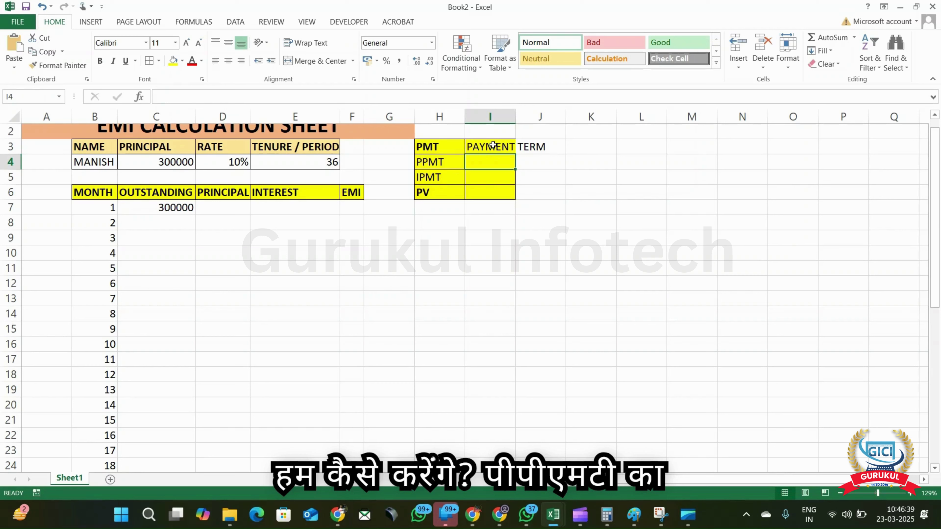
pyautogui.write('PRINCIPAL PA')
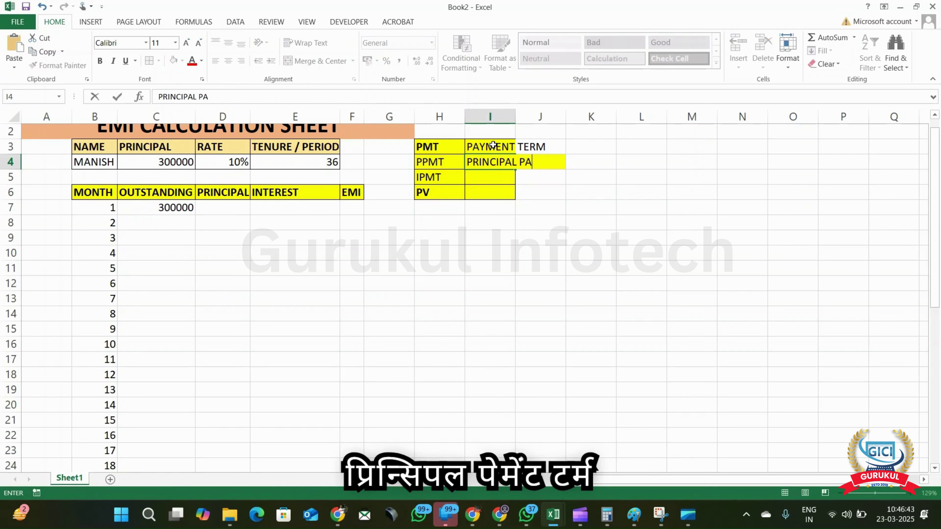
pyautogui.write('YMENT TERM')
pyautogui.press('Return')
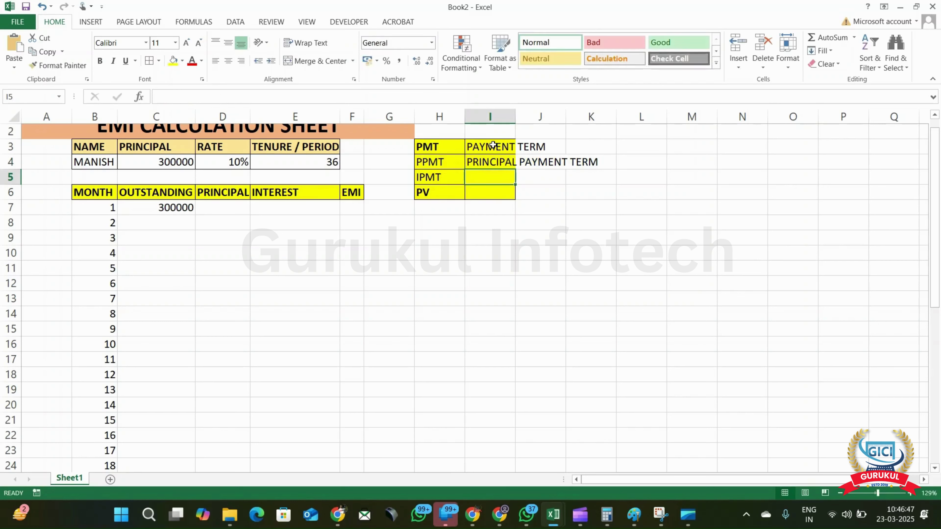
# Enter INTEREST PAYMENT TERM in I5 beside IPMT and PRINCIPAL VALUE in I6 beside PV.
pyautogui.write('INTER')
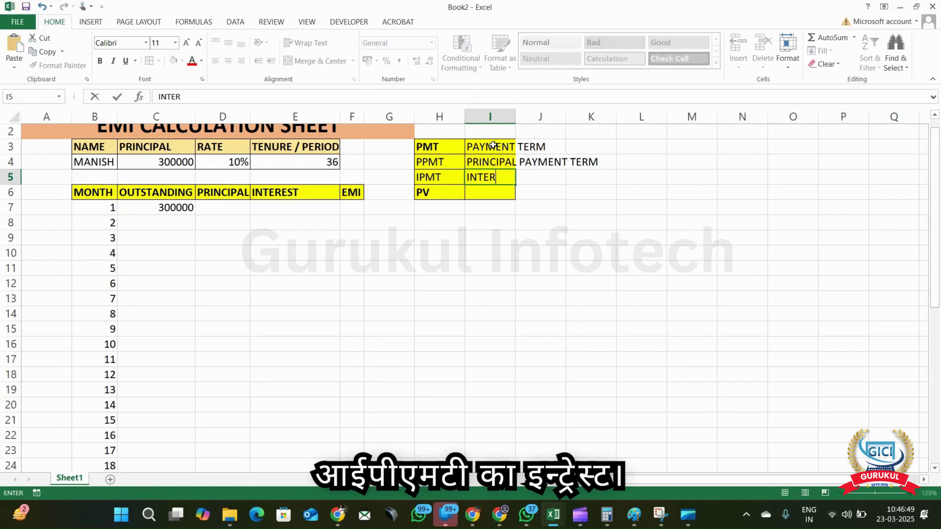
pyautogui.write('EST PAY')
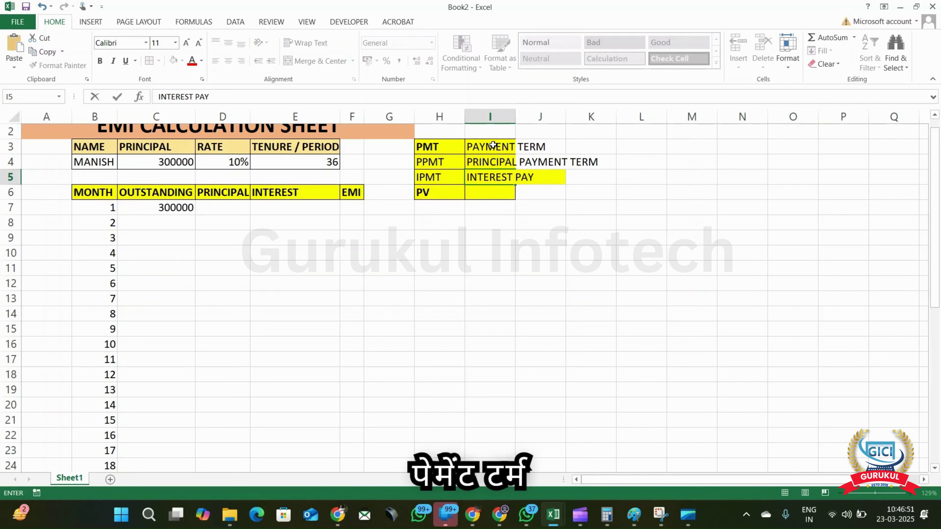
pyautogui.write('MENT TERM')
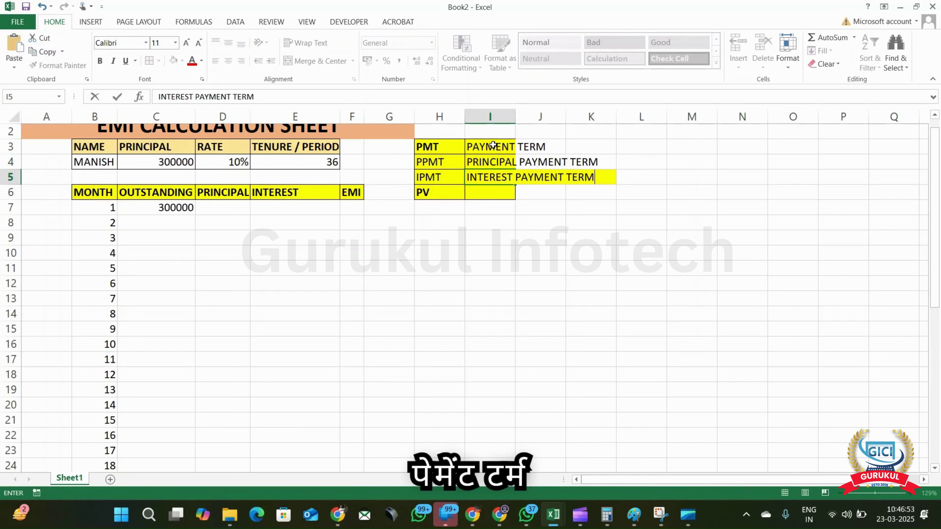
pyautogui.press('Tab')
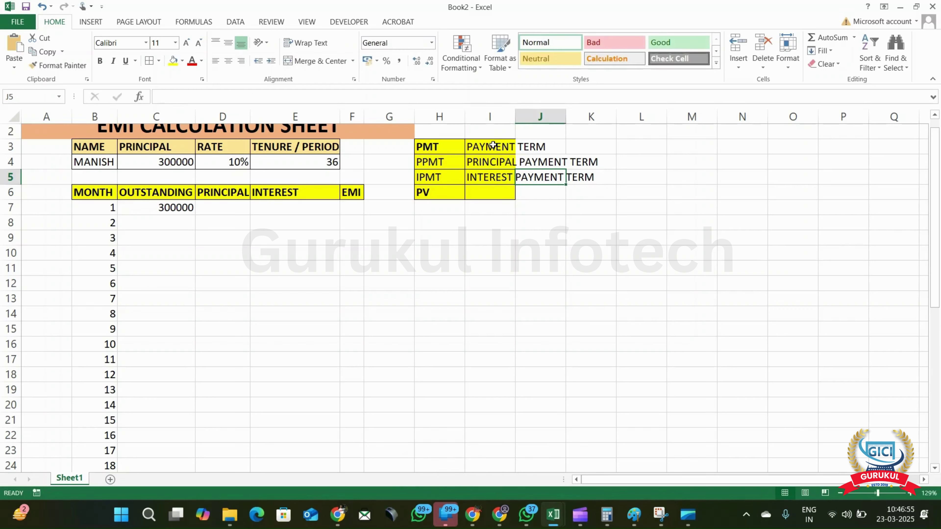
pyautogui.press('Return')
pyautogui.write('P')
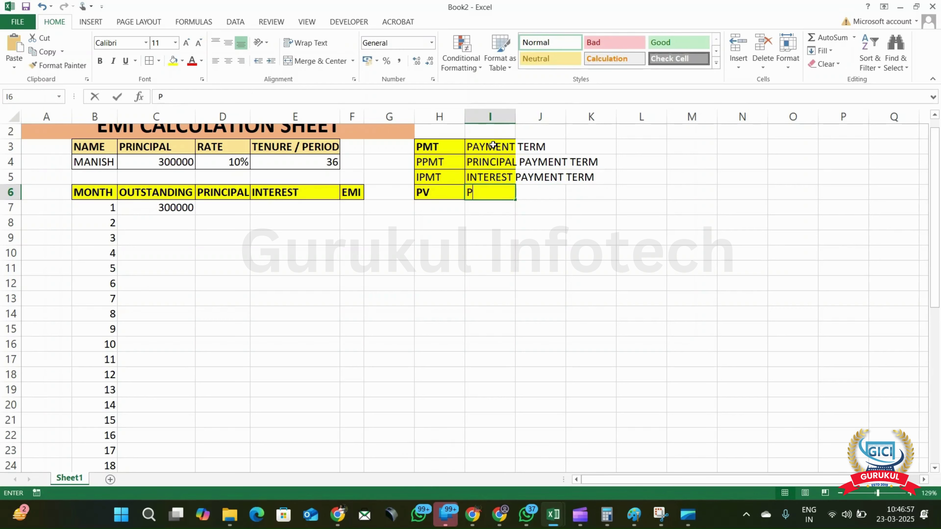
pyautogui.write('RINCIA')
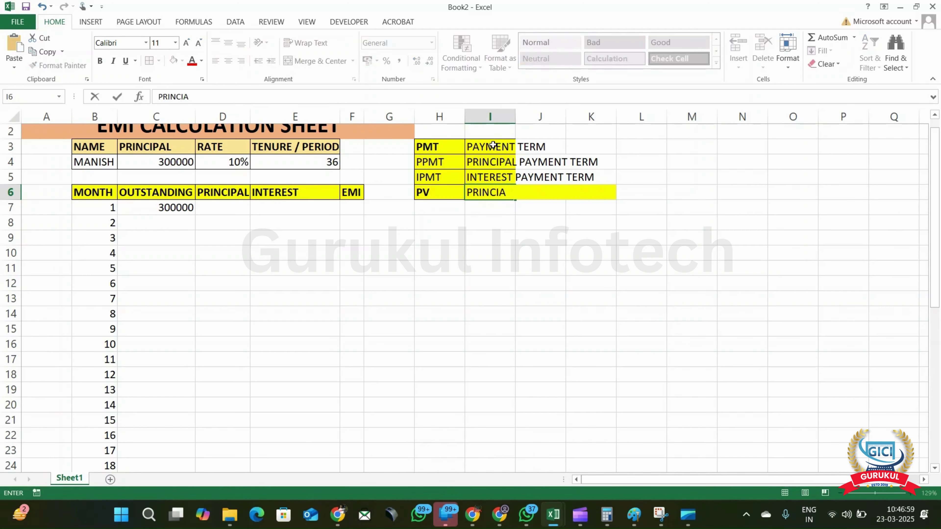
pyautogui.write('PAL VA')
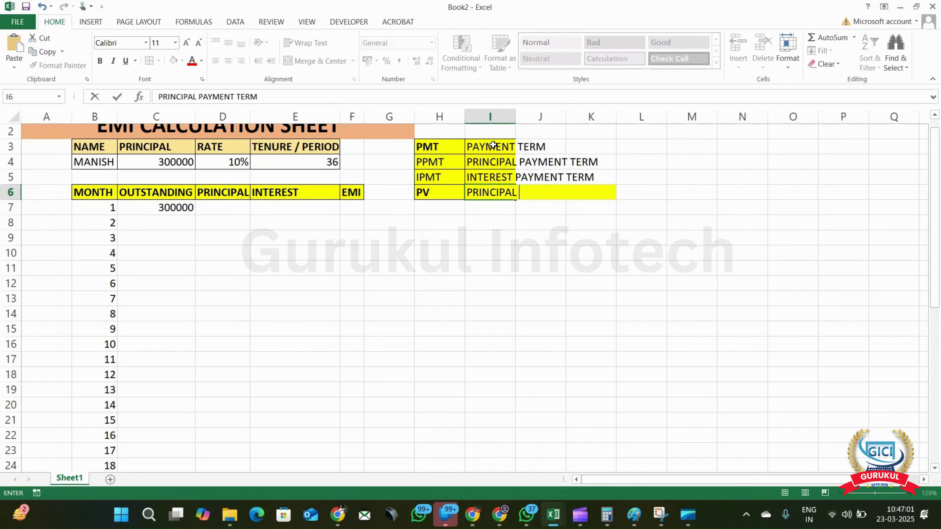
pyautogui.write('LUE')
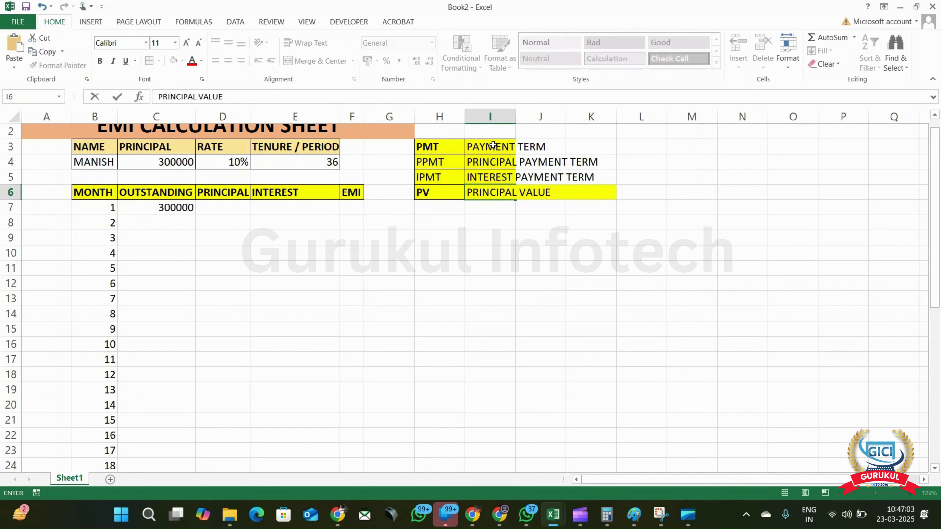
pyautogui.press('Return')
# Autofit the width of column I and make all text in H3:I6 bold.
pyautogui.press('Up')
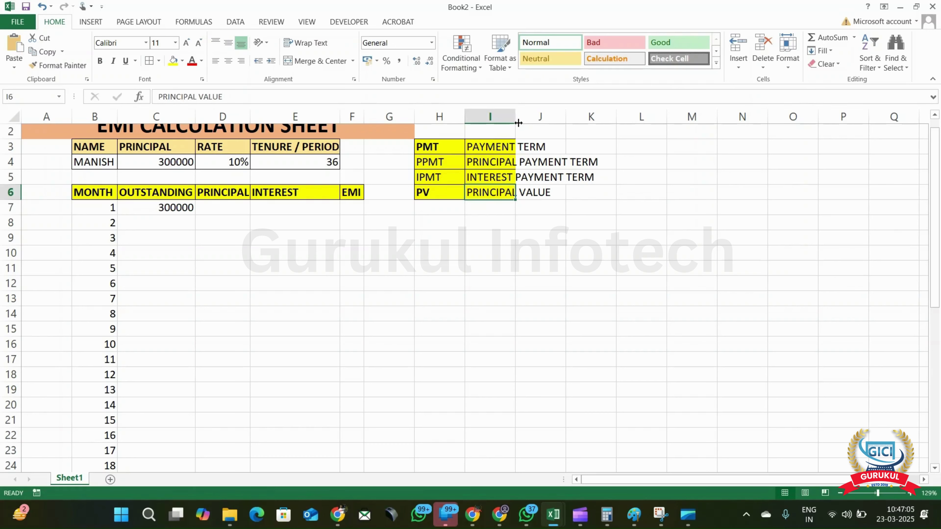
pyautogui.doubleClick(518, 122)
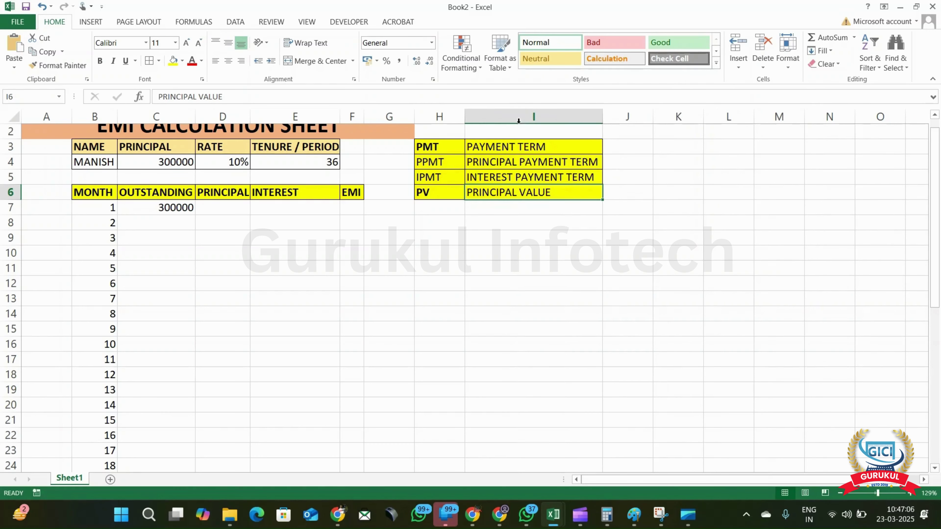
pyautogui.click(435, 142)
pyautogui.hotkey('shift', 'Down')
pyautogui.hotkey('shift', 'Down')
pyautogui.hotkey('shift', 'Down')
pyautogui.hotkey('shift', 'Right')
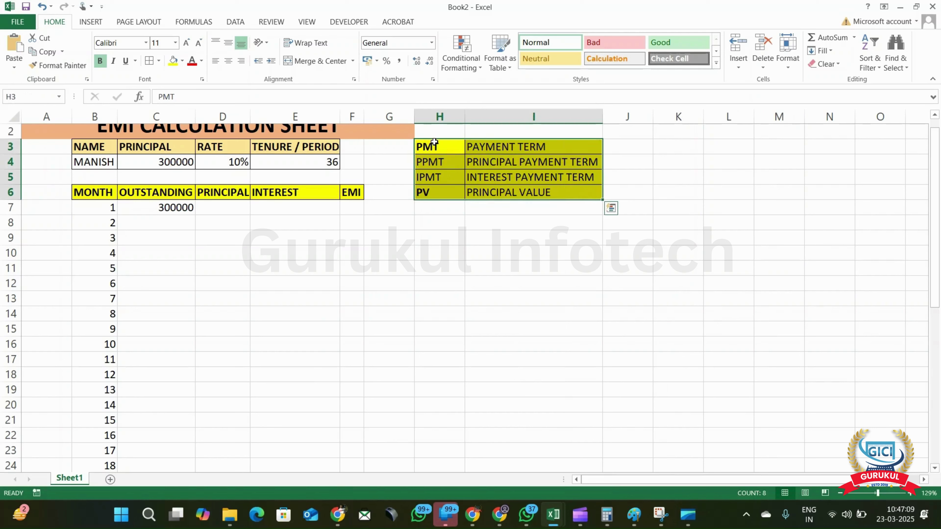
pyautogui.hotkey('ctrl', 'b')
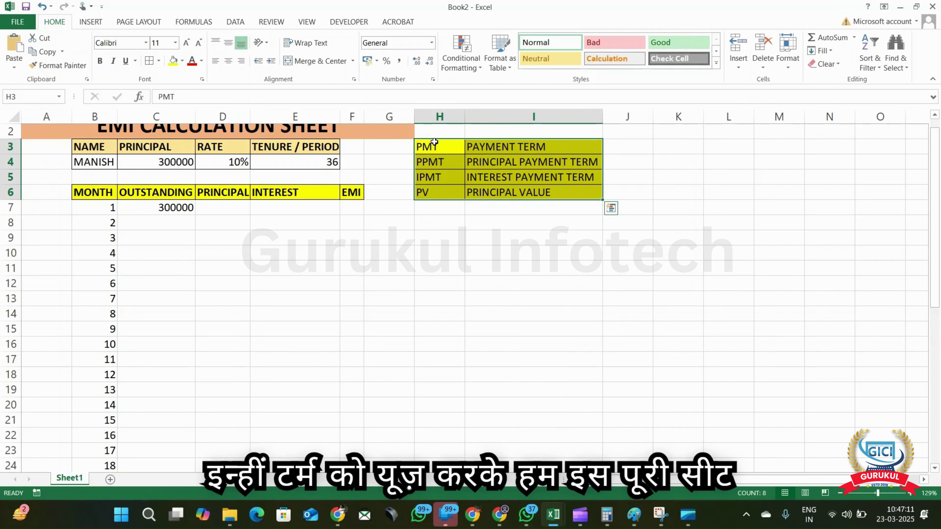
pyautogui.hotkey('ctrl', 'b')
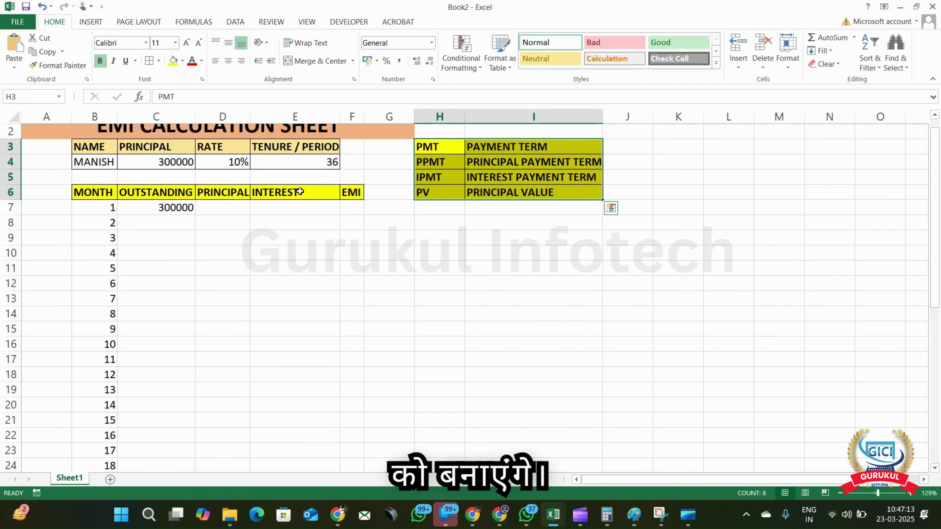
# Start a PPMT formula in D7 for month 1's principal, with the absolute rate $D$4 divided by 12 as the rate argument.
pyautogui.click(230, 210)
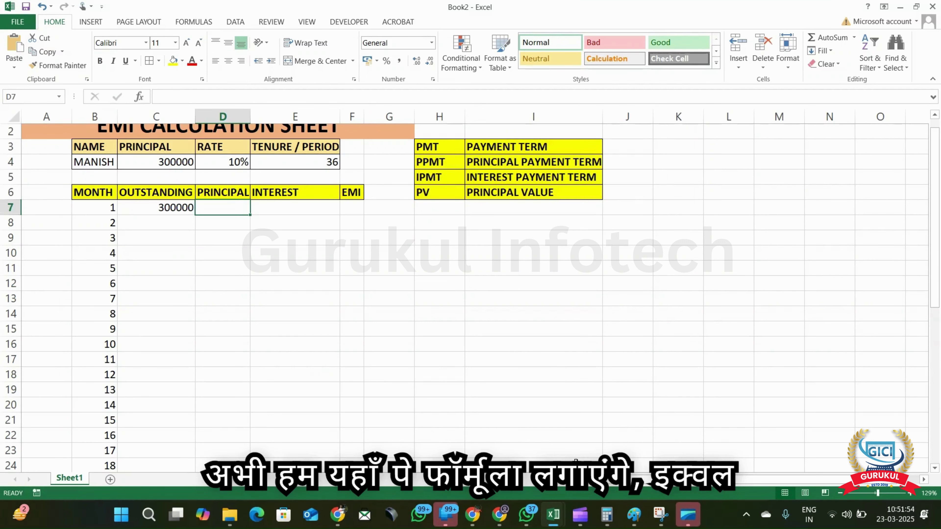
pyautogui.write('=')
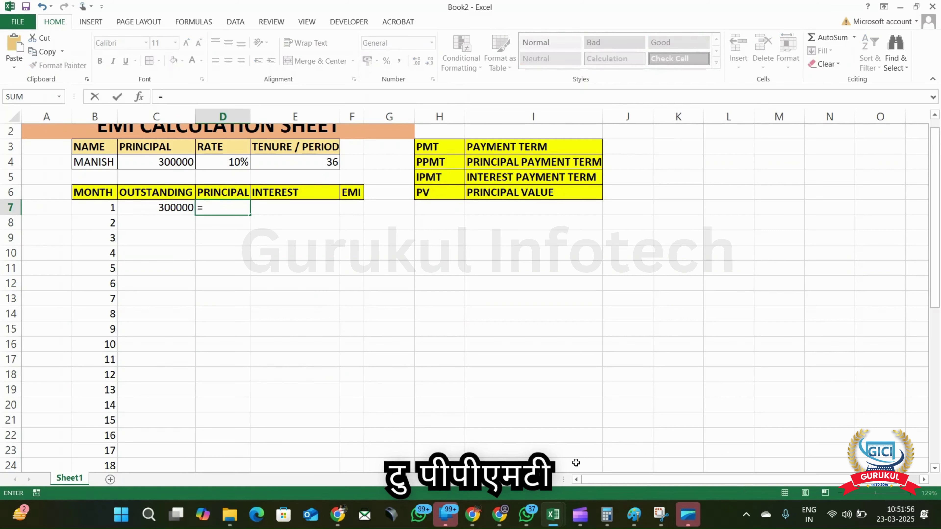
pyautogui.write('PPMT')
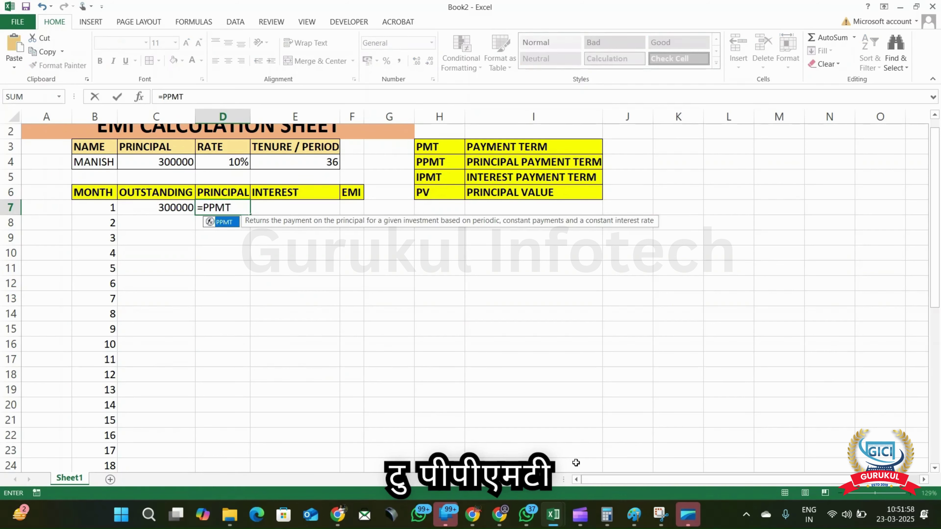
pyautogui.write('(')
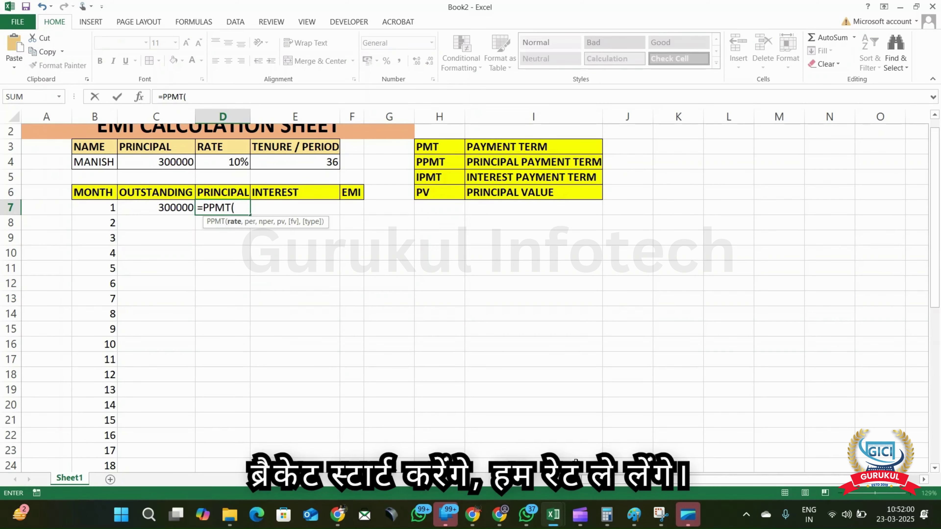
pyautogui.click(222, 164)
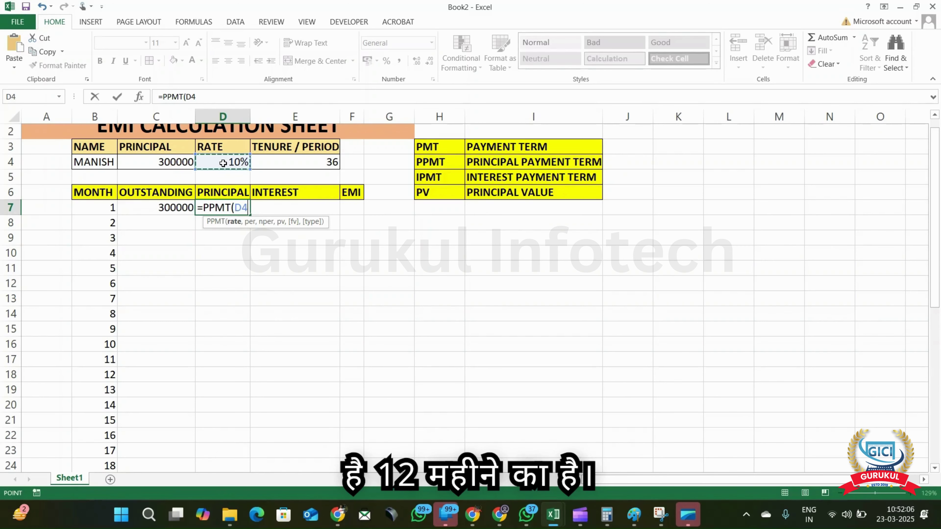
pyautogui.press('F4')
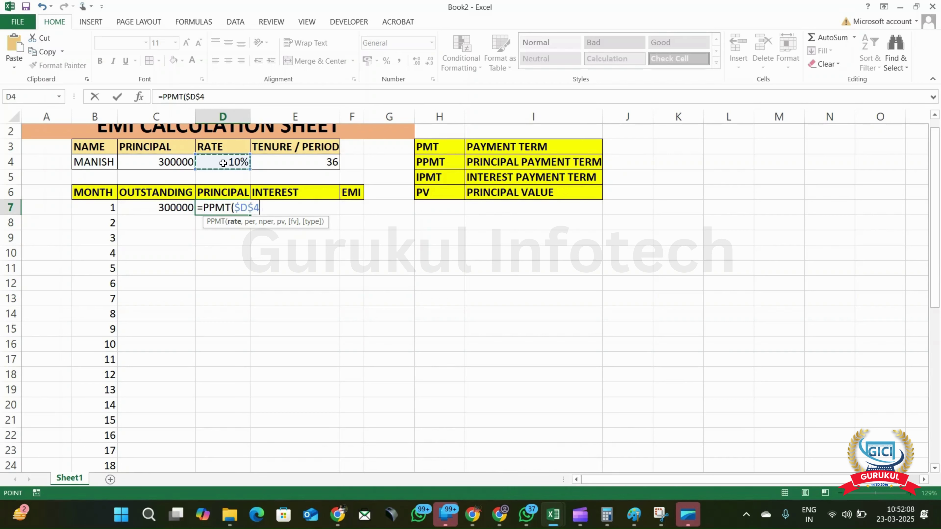
pyautogui.write('/')
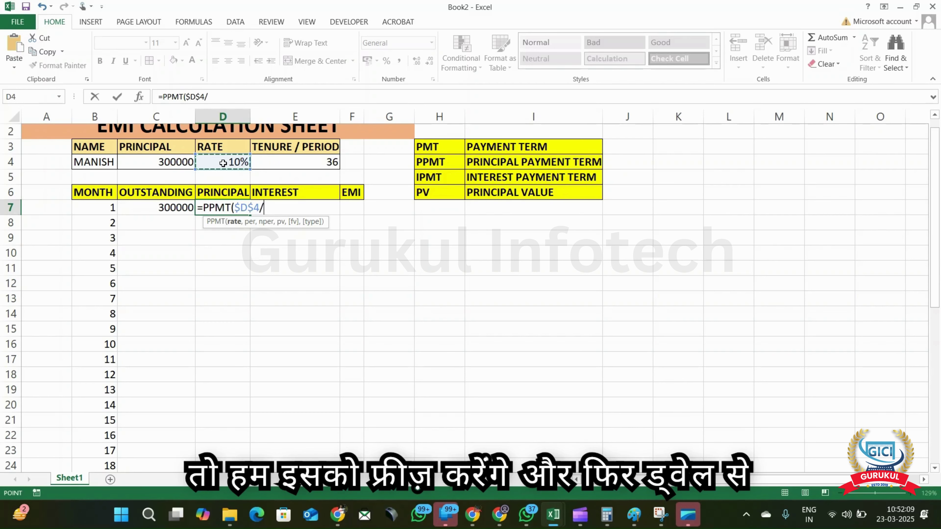
pyautogui.write('12')
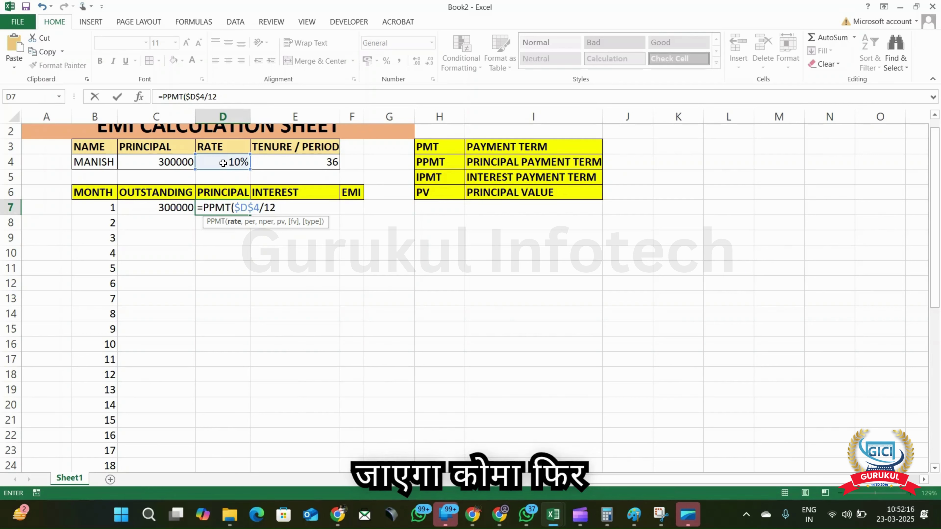
# Complete the PPMT formula in D7 with B7 as the period, $E$4 as the number of periods and C4 as the present value.
pyautogui.write(',')
pyautogui.click(103, 206)
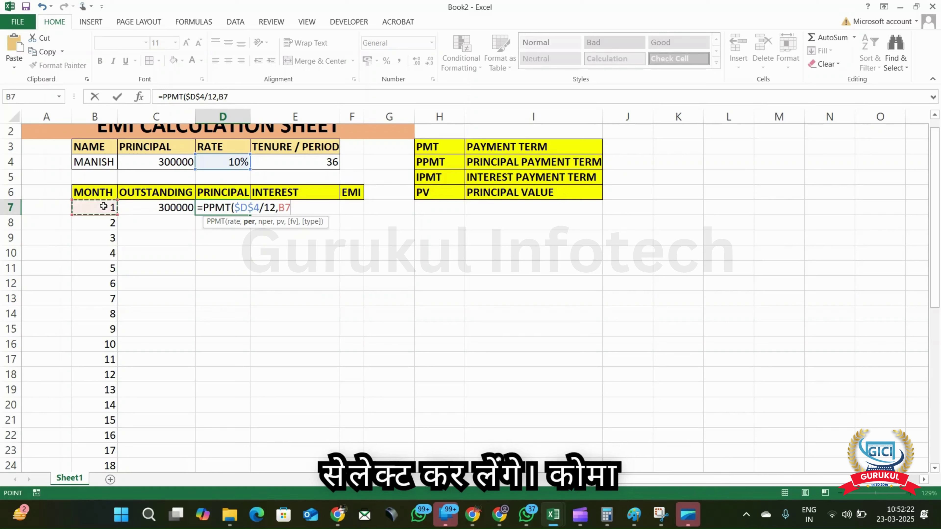
pyautogui.write(',')
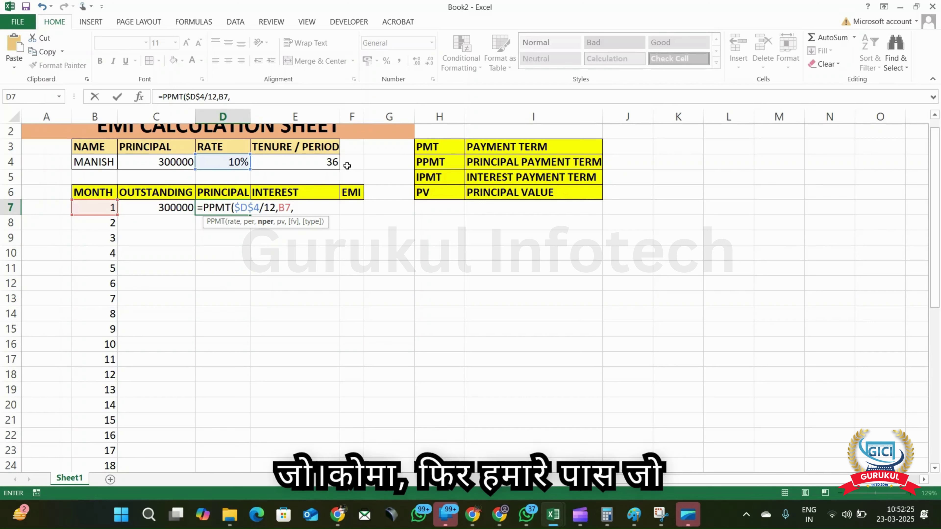
pyautogui.click(319, 163)
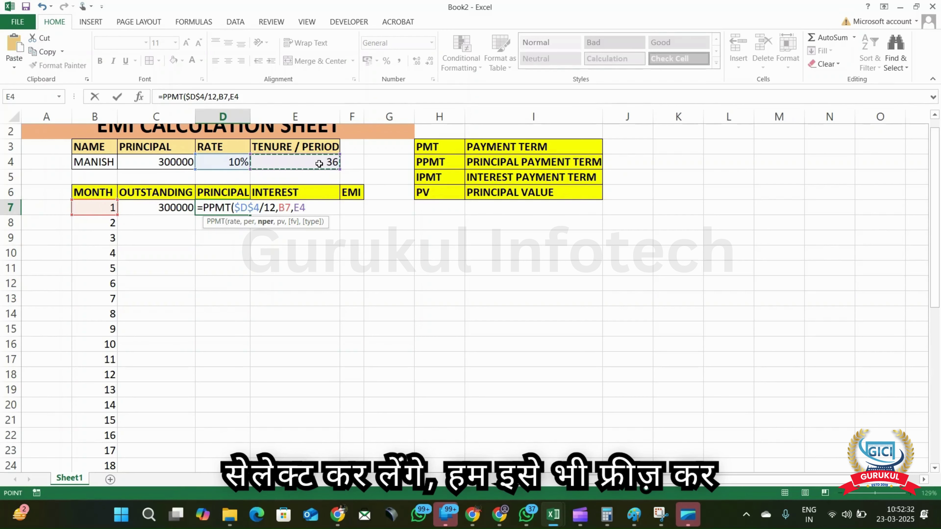
pyautogui.press('F4')
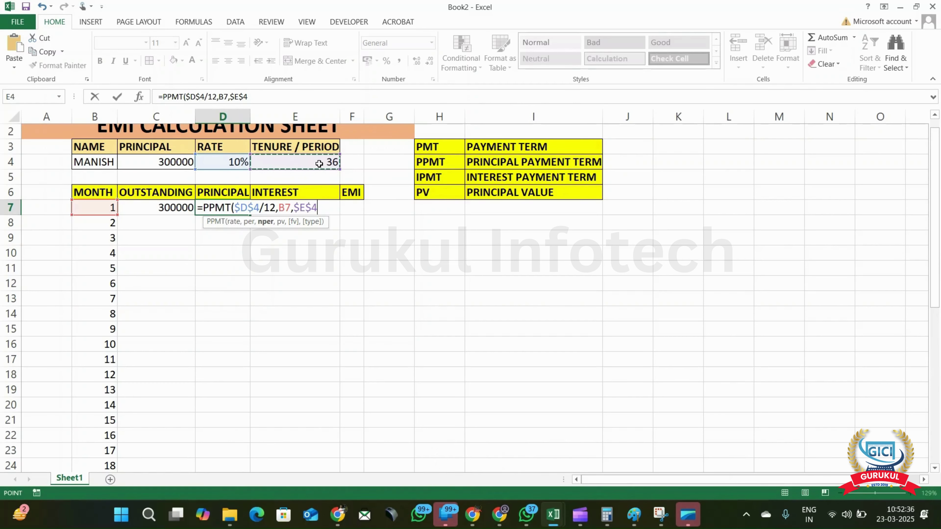
pyautogui.write(',')
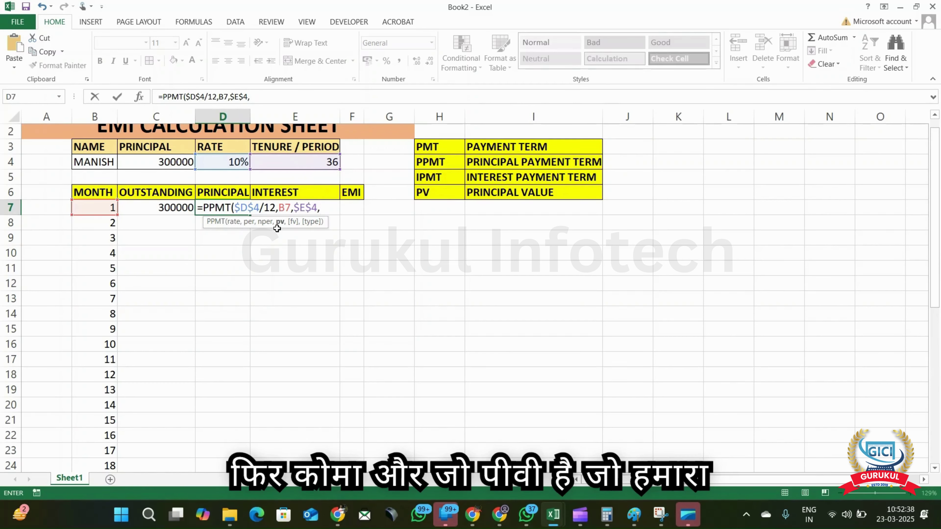
pyautogui.click(168, 160)
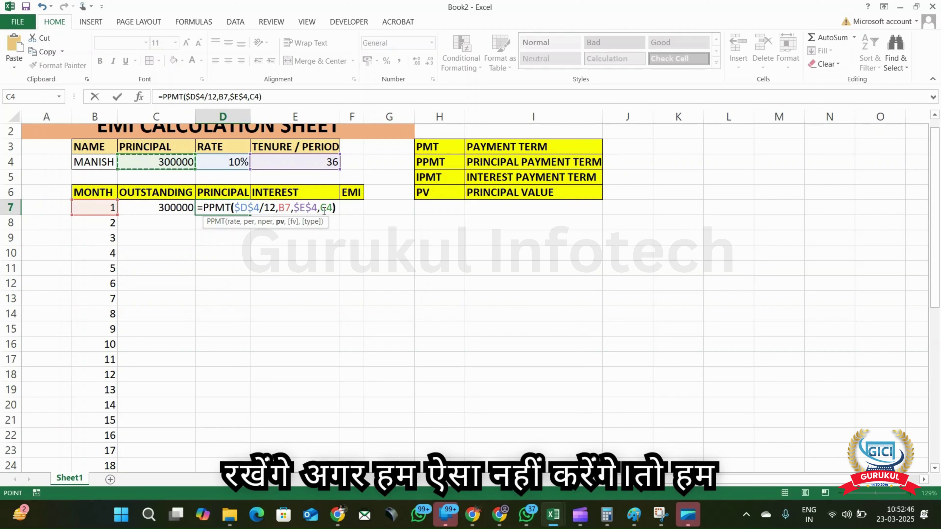
pyautogui.press('Return')
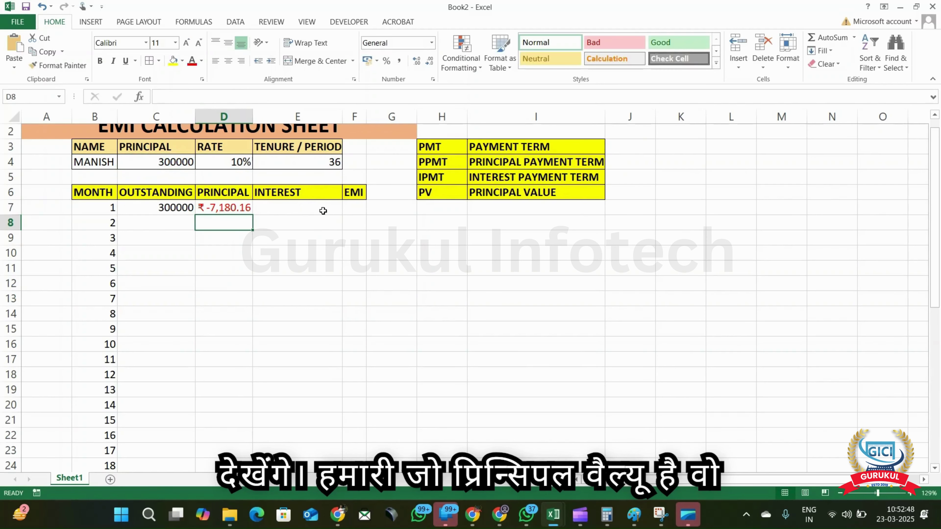
# Edit the PPMT formula in D7 so that its present value argument is negative, -C4.
pyautogui.doubleClick(230, 208)
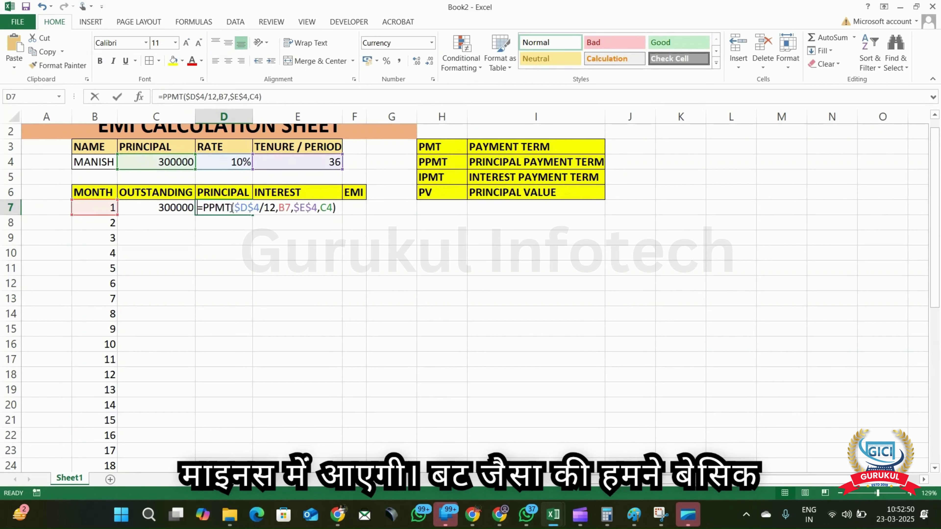
pyautogui.click(324, 210)
pyautogui.write('-')
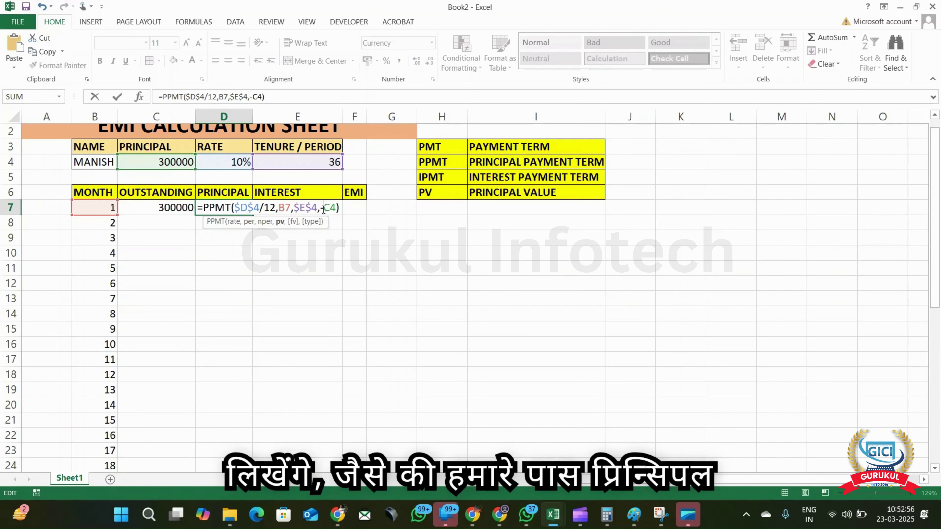
pyautogui.press('Return')
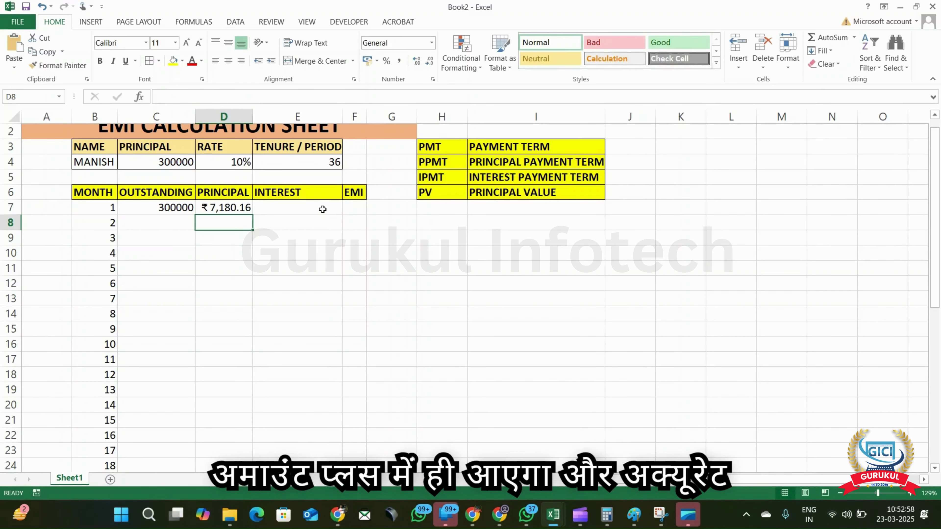
# Start an IPMT formula in E7 for month 1's interest, using $D$4/12 as the rate argument.
pyautogui.click(298, 212)
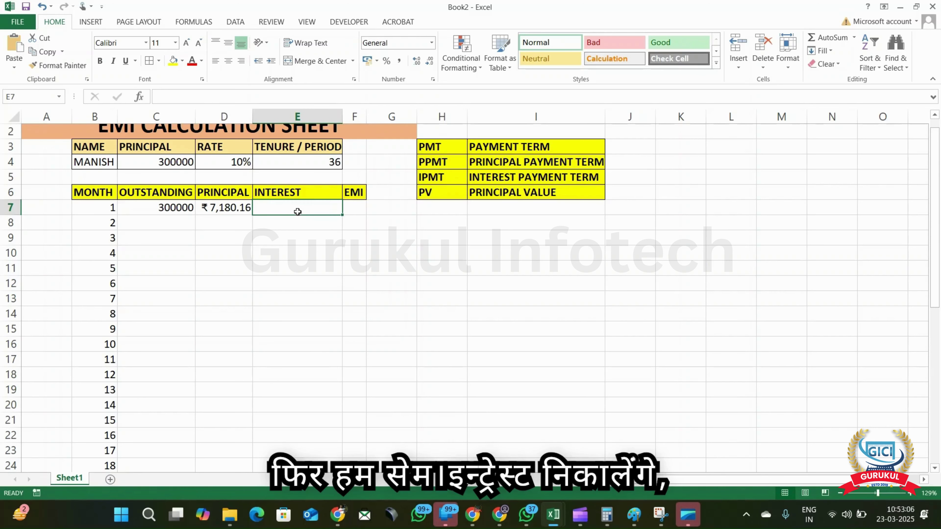
pyautogui.write('=')
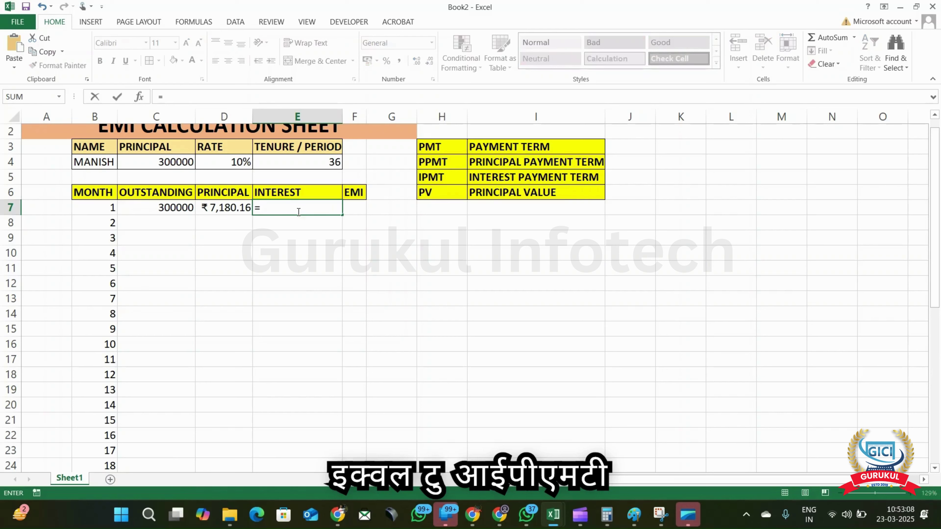
pyautogui.write('IPMT(')
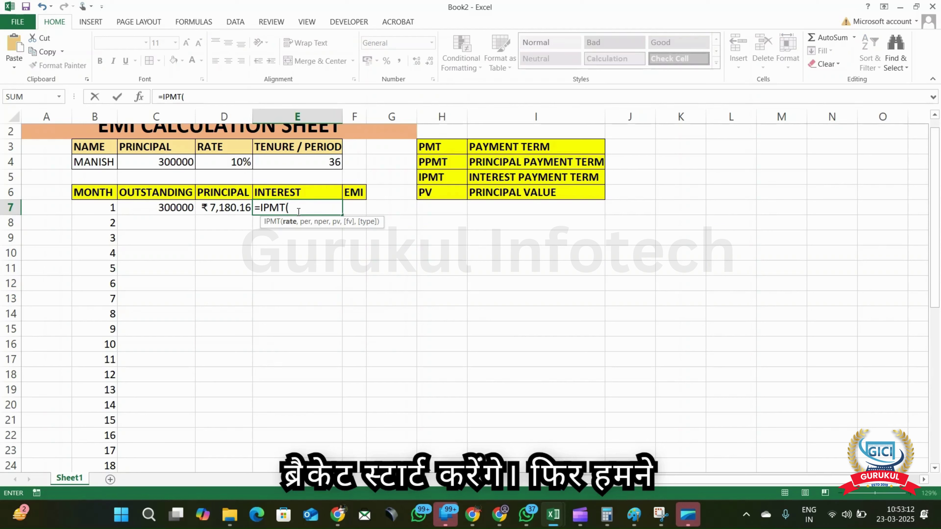
pyautogui.click(234, 164)
pyautogui.press('F4')
pyautogui.write('/12')
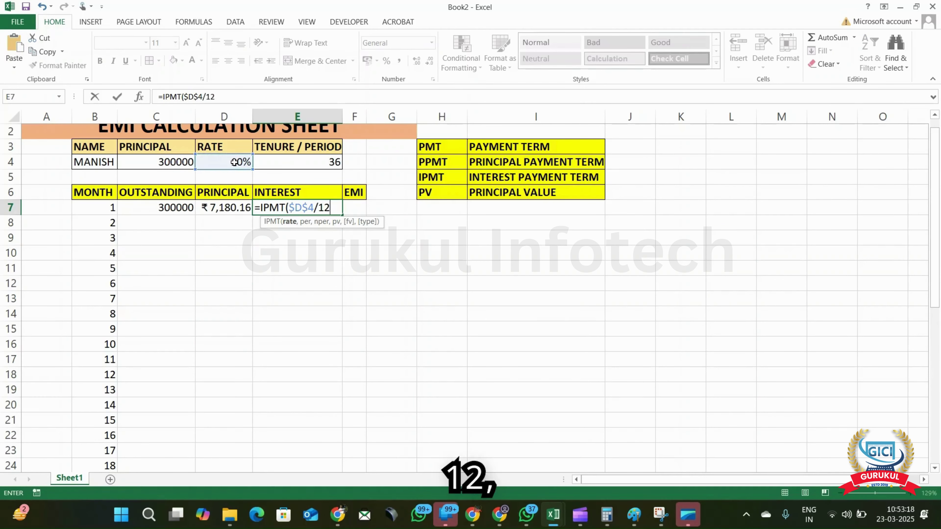
# Complete the IPMT formula in E7 with period B7, number of periods $E$4 and negative present value -$C$4.
pyautogui.write(',')
pyautogui.click(100, 209)
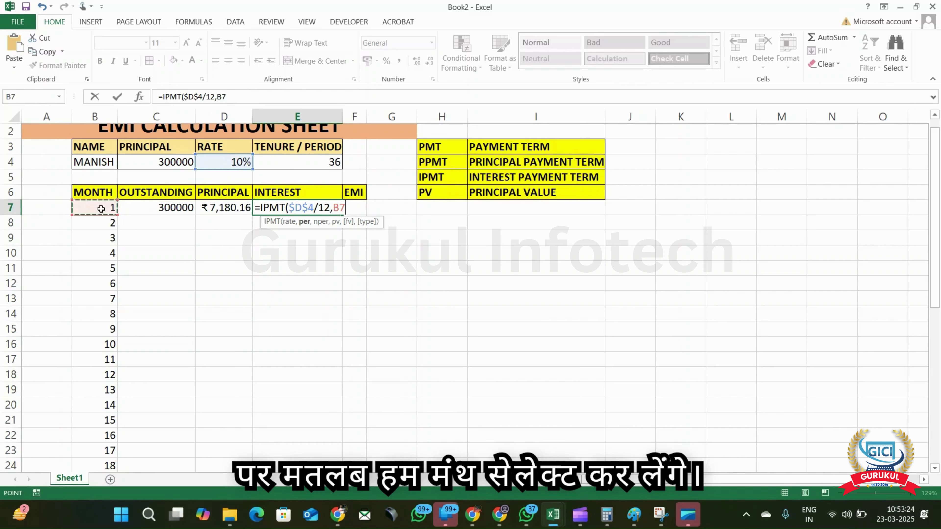
pyautogui.write(',')
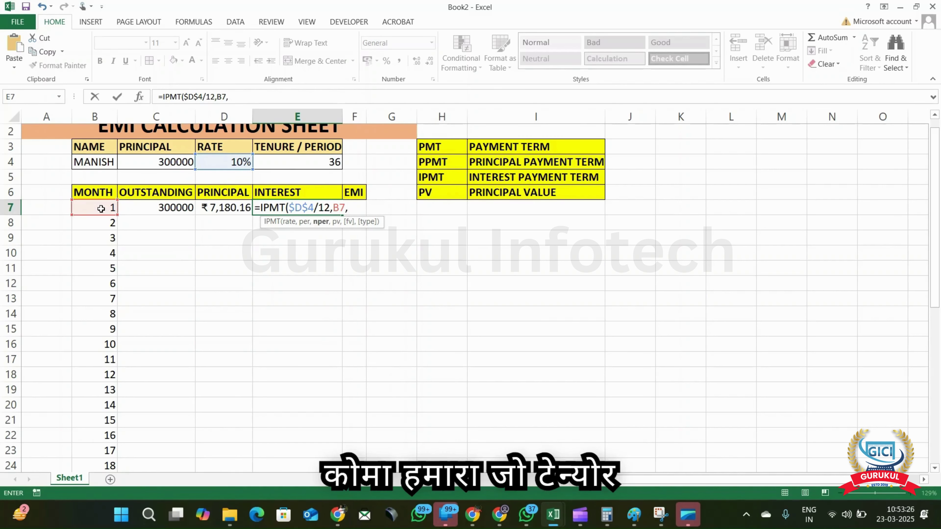
pyautogui.click(311, 160)
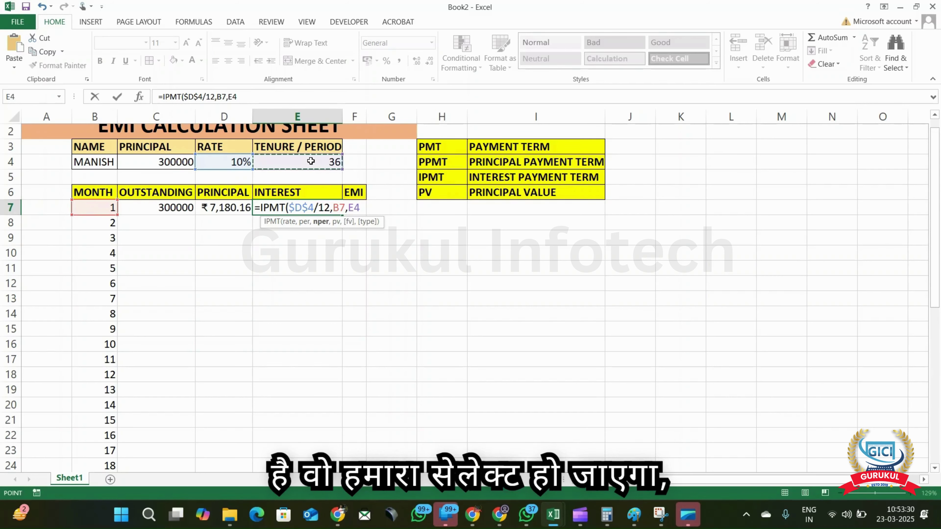
pyautogui.press('F4')
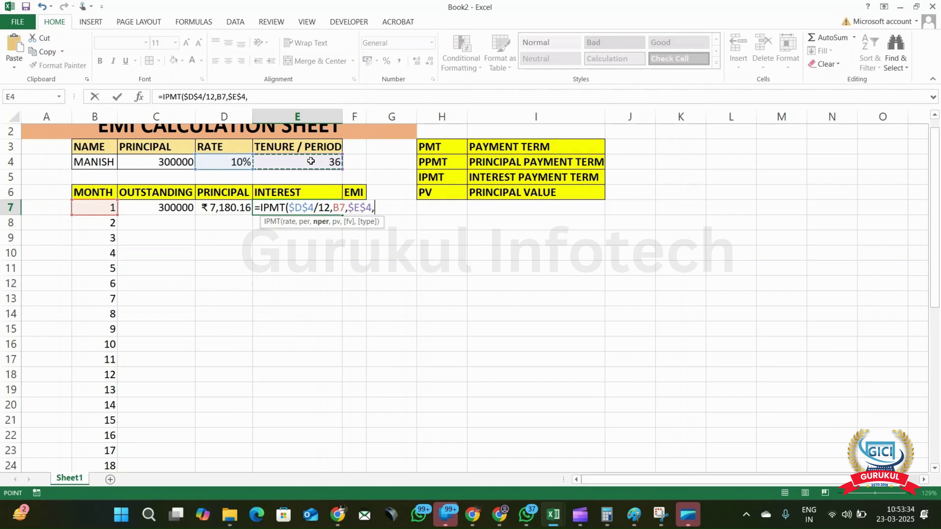
pyautogui.write(',')
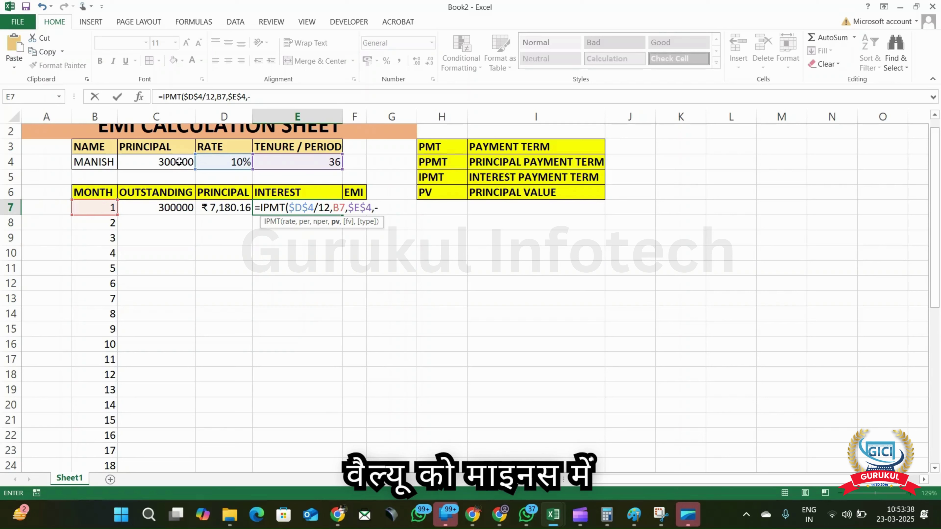
pyautogui.write('-')
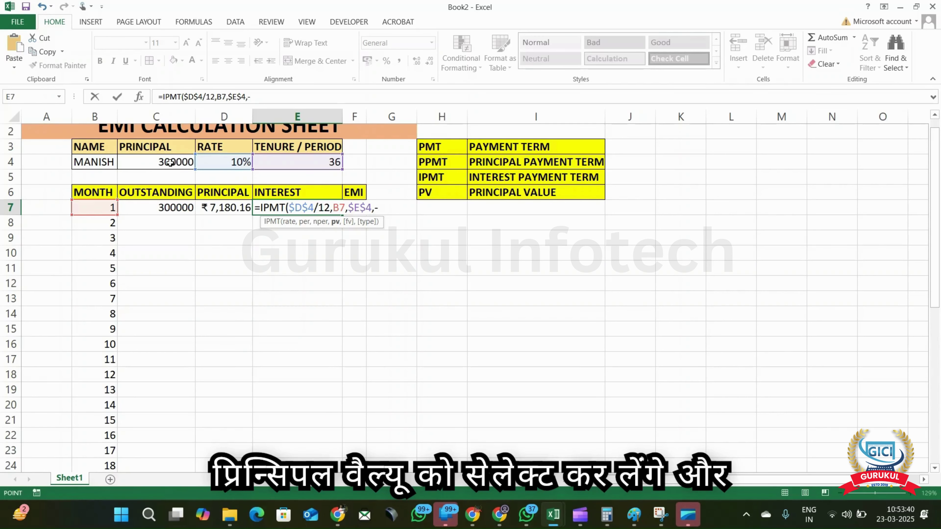
pyautogui.click(170, 162)
pyautogui.press('F4')
pyautogui.write(')')
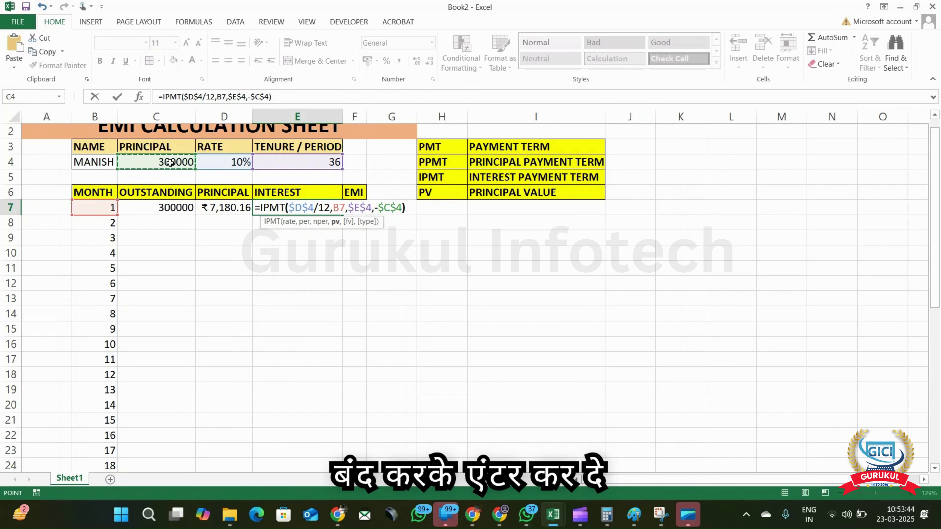
pyautogui.press('Return')
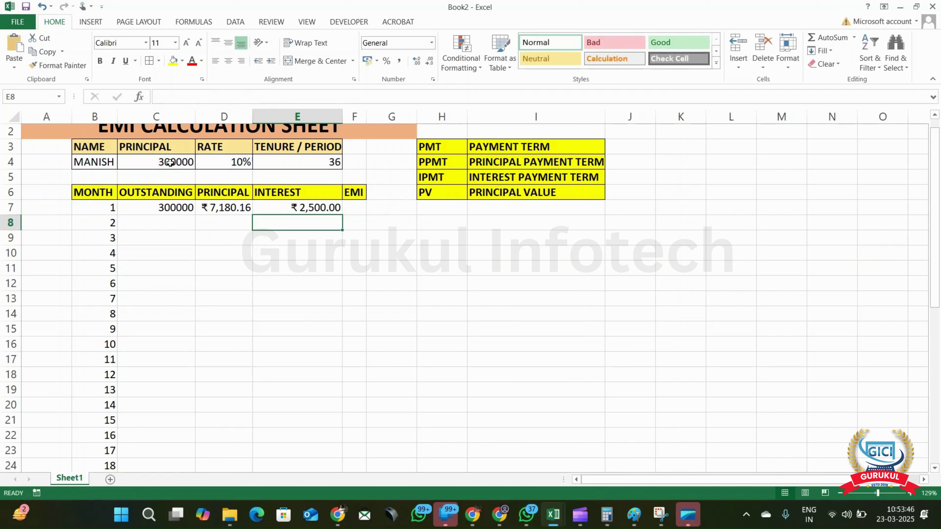
pyautogui.press('Up')
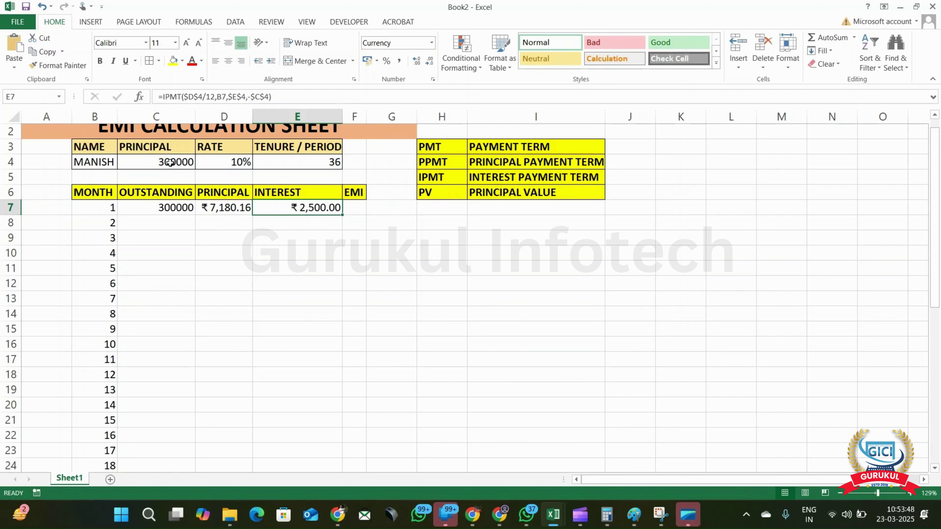
pyautogui.press('Right')
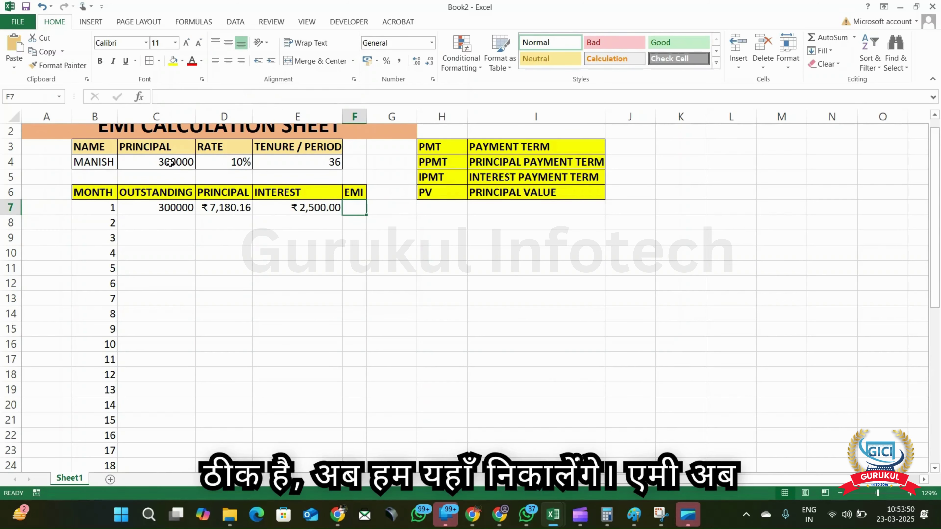
pyautogui.press('Left')
pyautogui.press('Left')
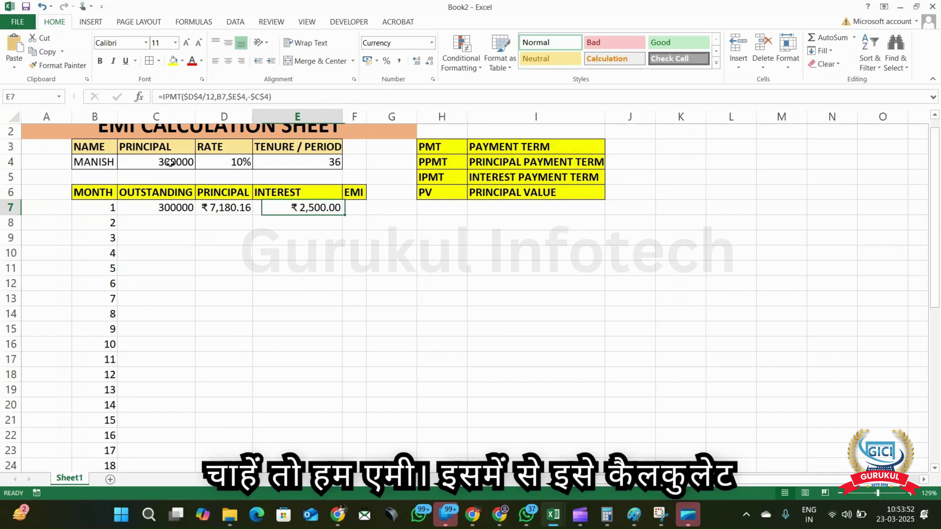
pyautogui.press('Right')
pyautogui.press('Right')
pyautogui.press('Left')
# Start a PMT formula in F7 for the EMI, using the absolute rate reference $D$4/12 as the rate argument.
pyautogui.press('Right')
pyautogui.press('Right')
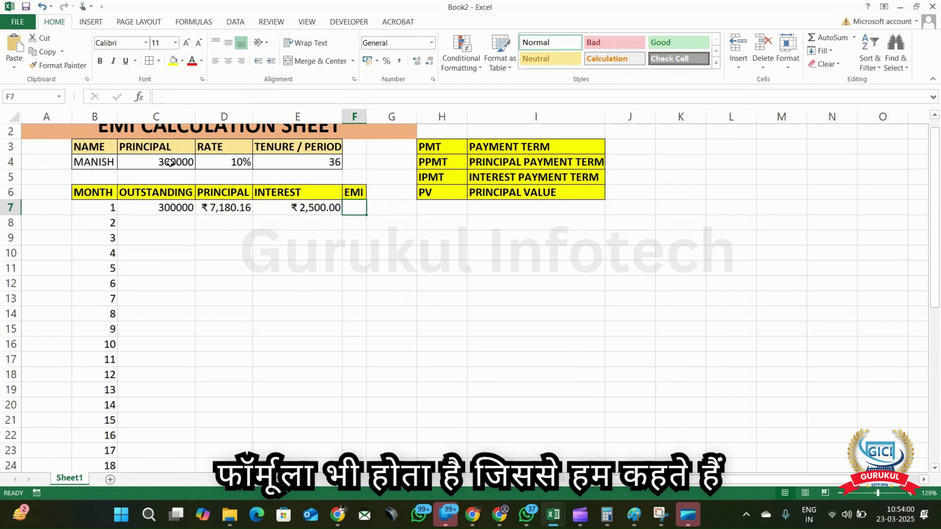
pyautogui.write('=')
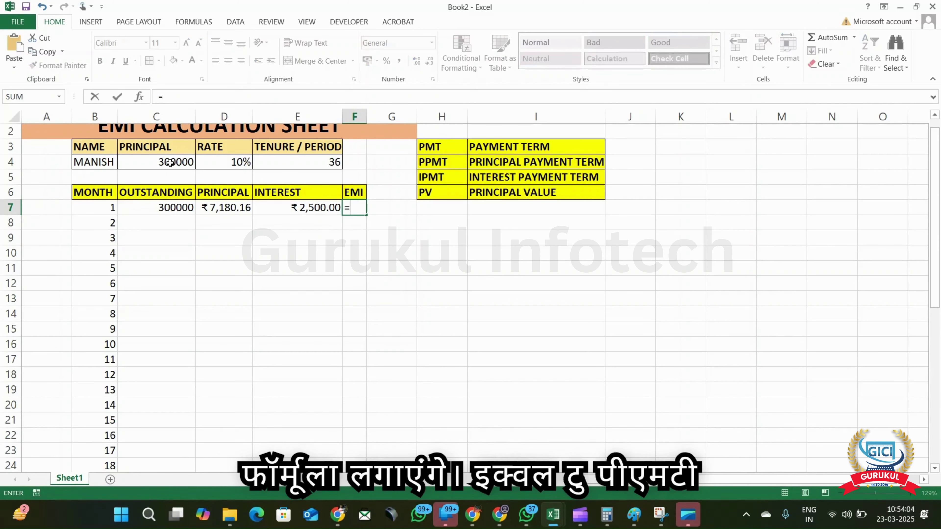
pyautogui.write('T(')
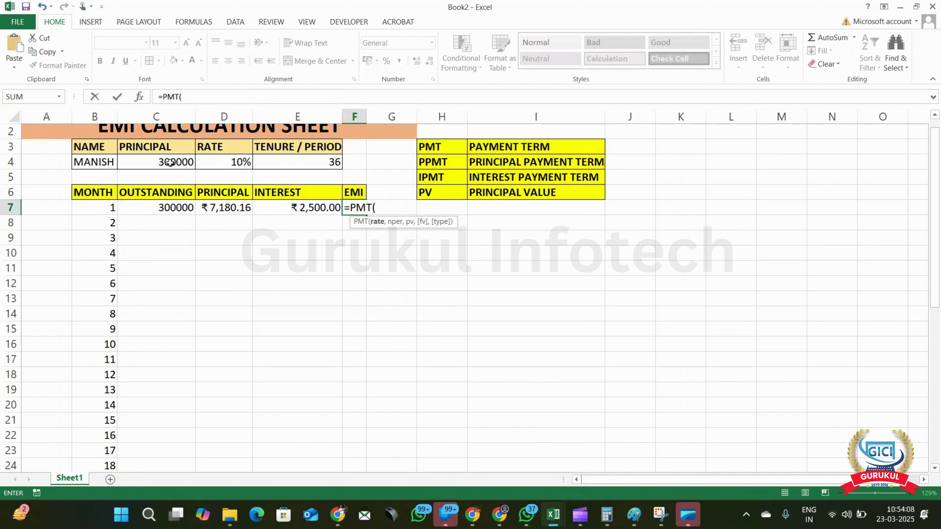
pyautogui.press('Up')
pyautogui.press('Up')
pyautogui.press('Up')
pyautogui.press('Up')
pyautogui.press('Left')
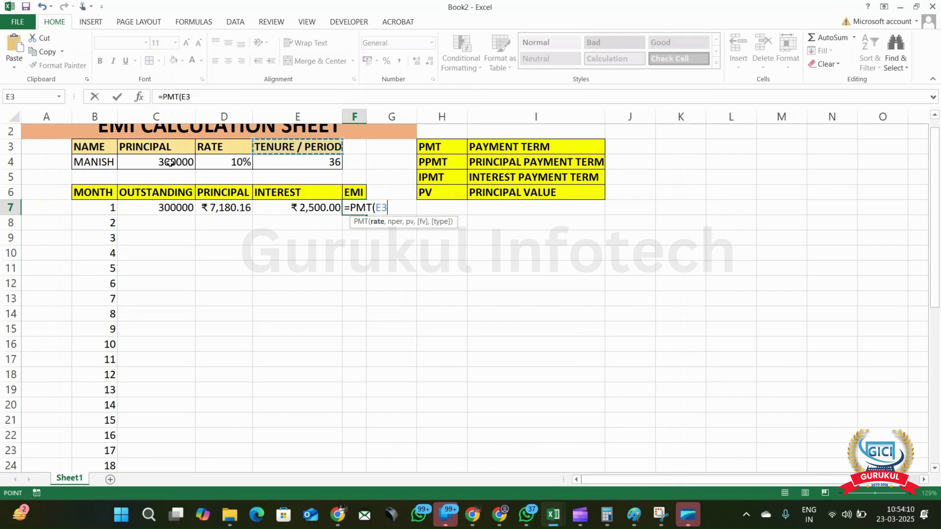
pyautogui.press('Left')
pyautogui.press('Down')
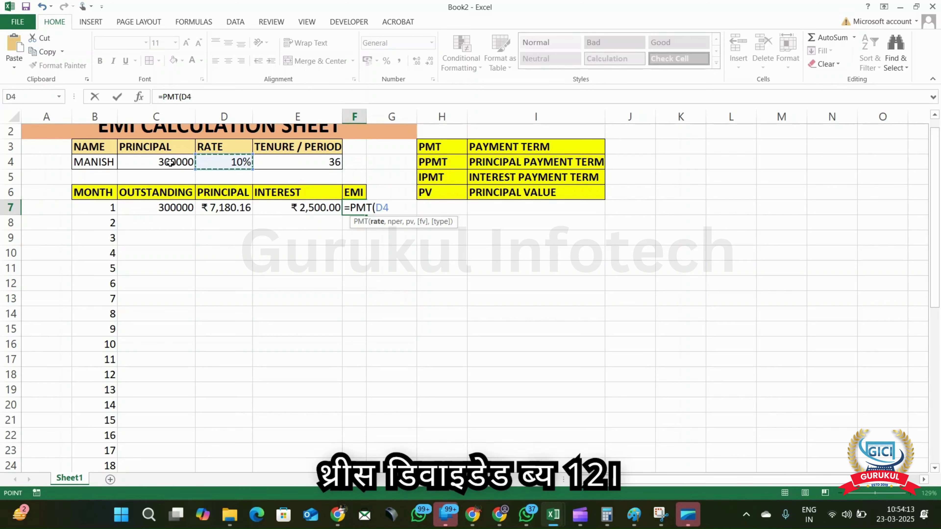
pyautogui.press('F4')
pyautogui.write('/12')
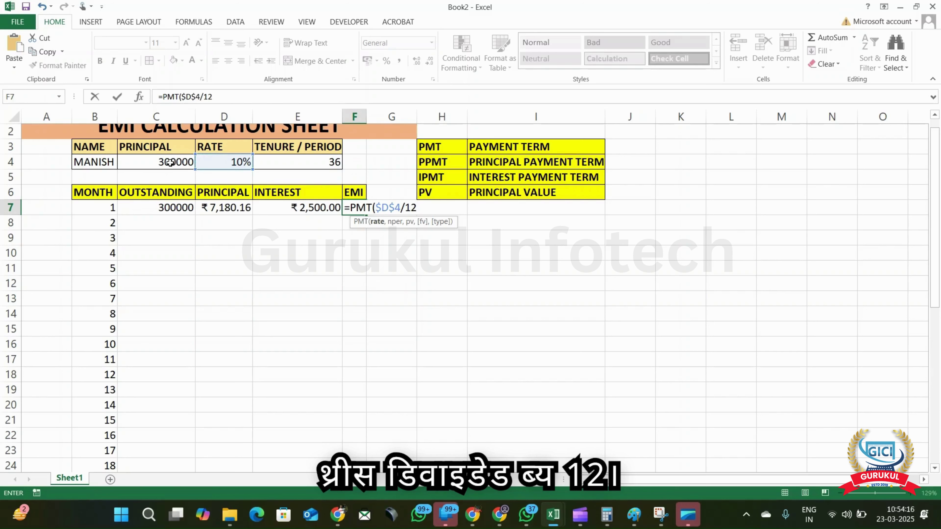
# Complete the PMT formula in F7 with B7 as the number of periods and -$C$4 as the present value.
pyautogui.write(',')
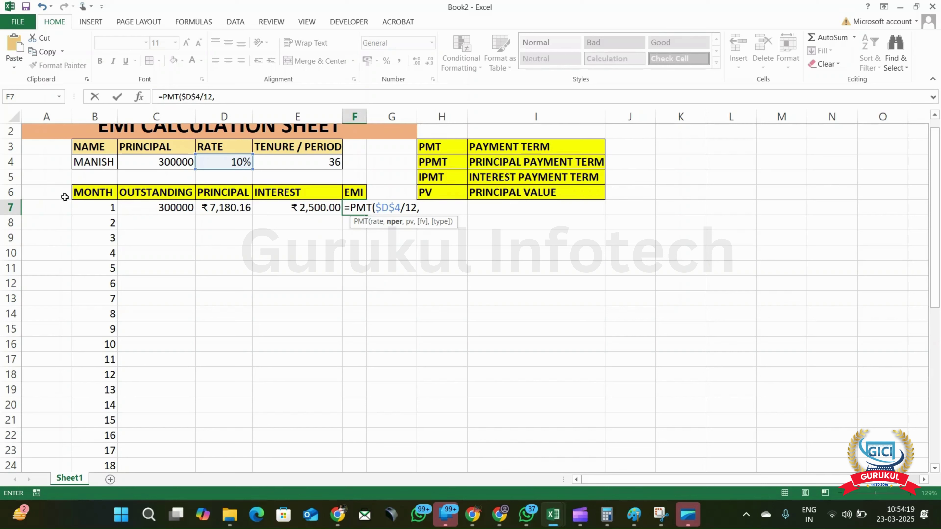
pyautogui.click(88, 210)
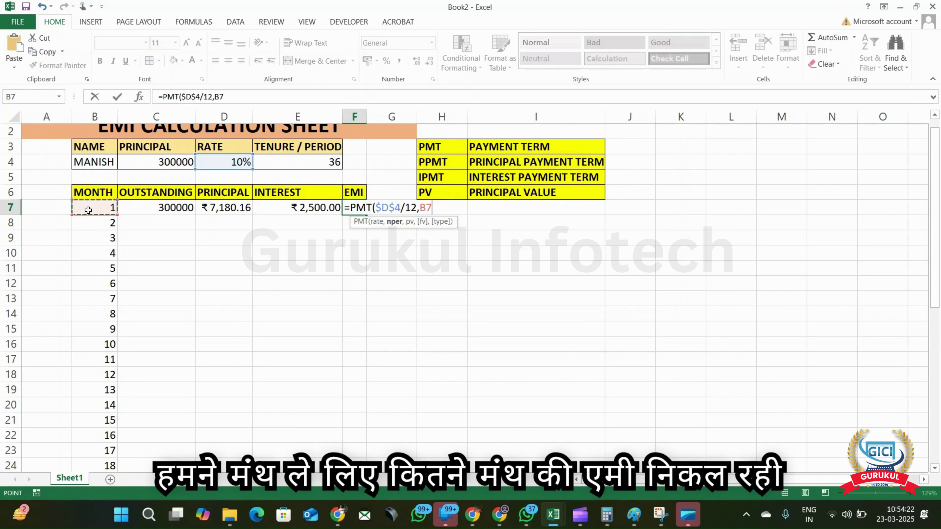
pyautogui.write(',-')
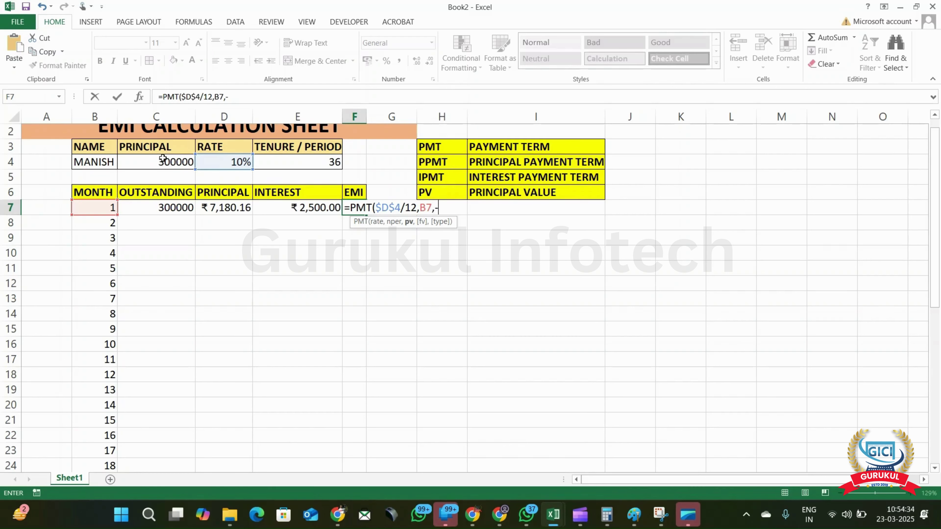
pyautogui.click(172, 162)
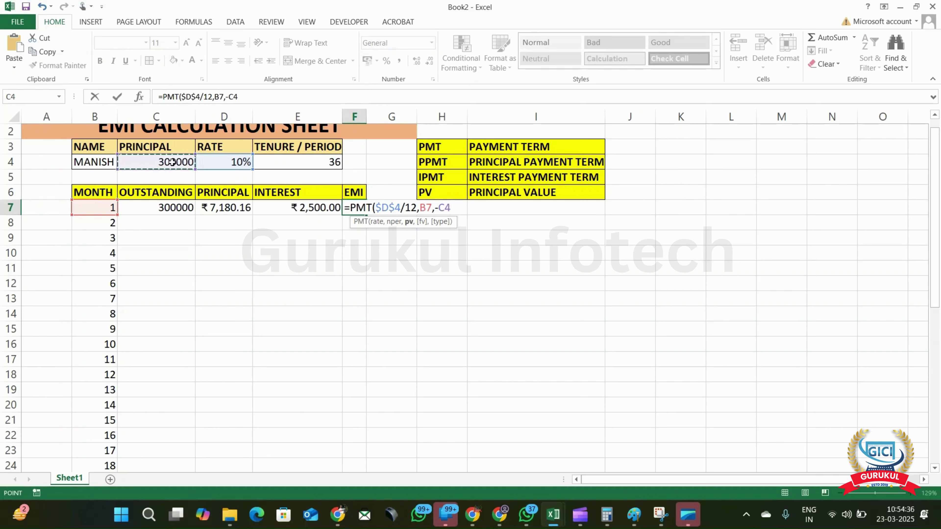
pyautogui.press('F4')
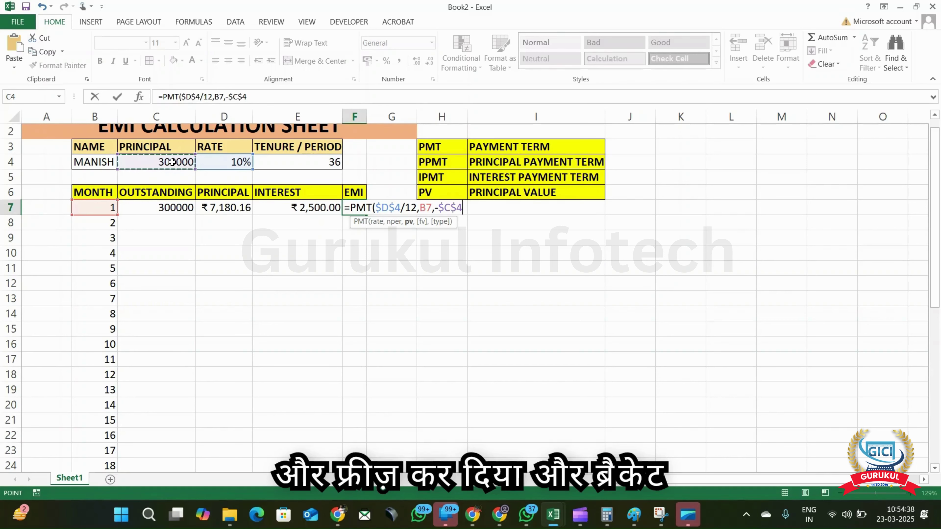
pyautogui.write(')')
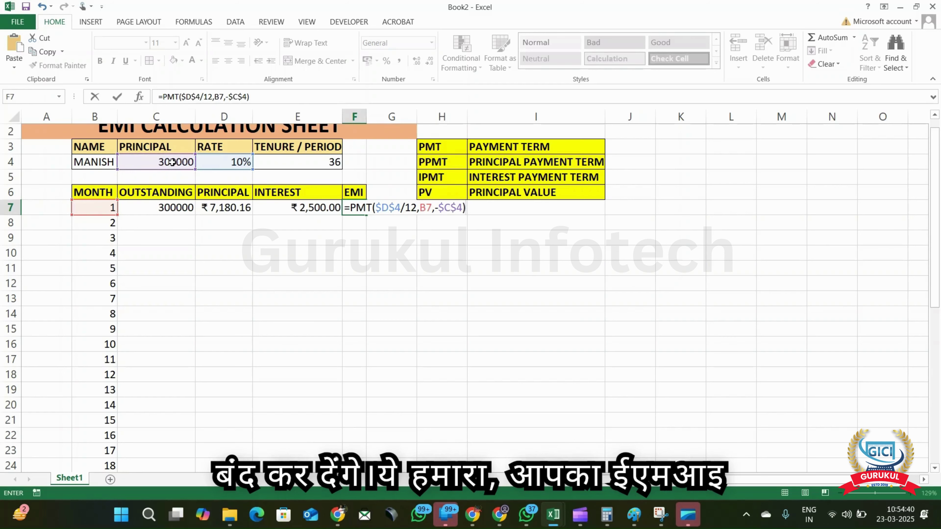
pyautogui.press('Return')
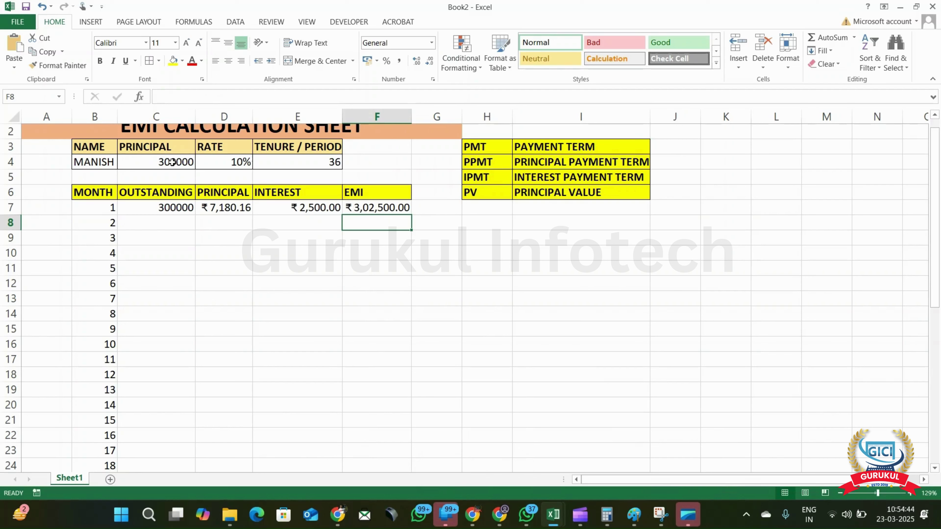
# Edit the PMT formula in F7 so that its number of periods argument is $E$4 instead of B7.
pyautogui.click(367, 206)
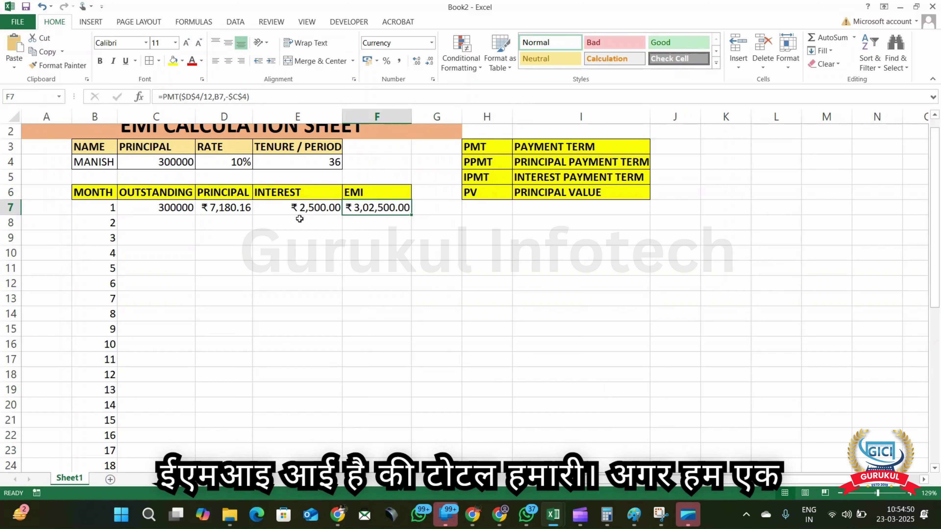
pyautogui.doubleClick(372, 206)
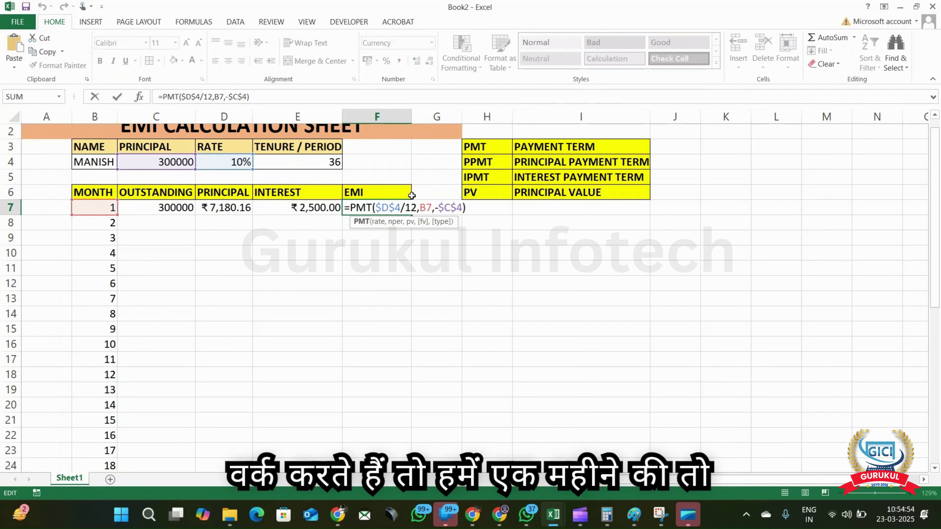
pyautogui.click(421, 207)
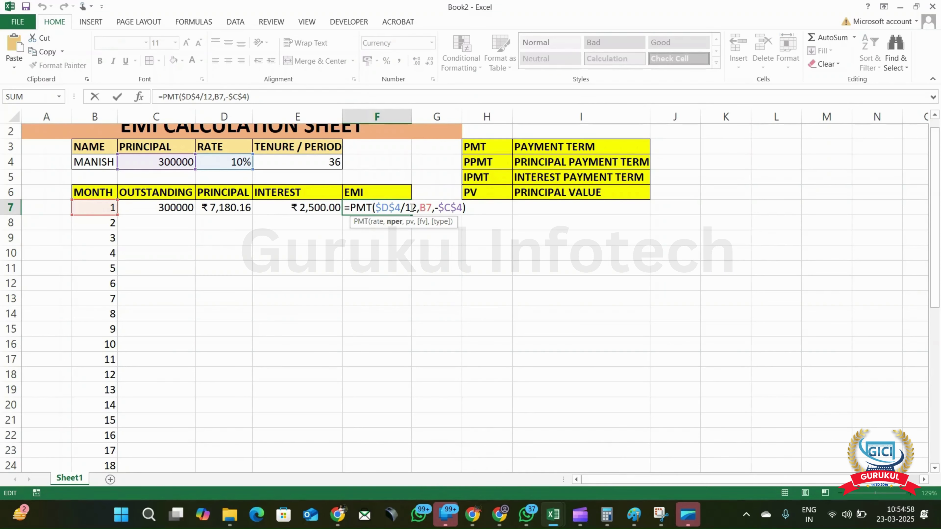
pyautogui.click(417, 208)
pyautogui.doubleClick(424, 207)
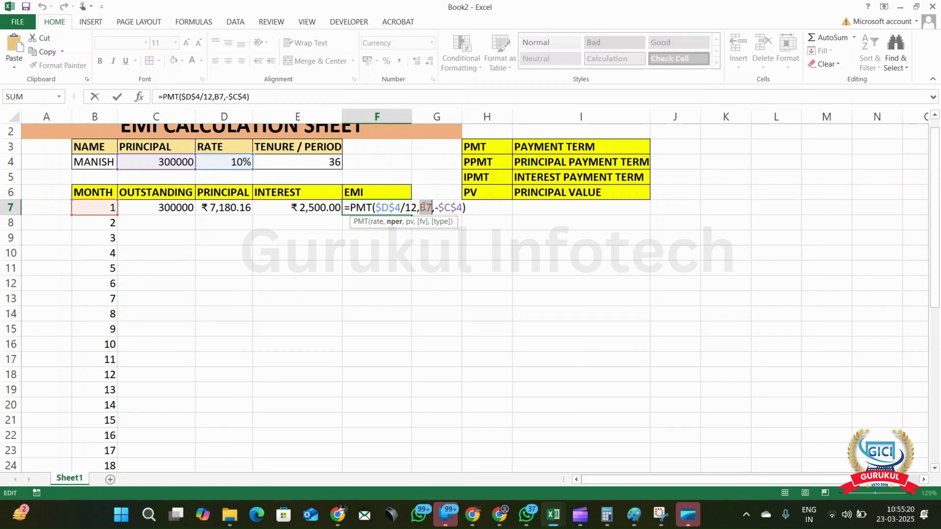
pyautogui.press('BackSpace')
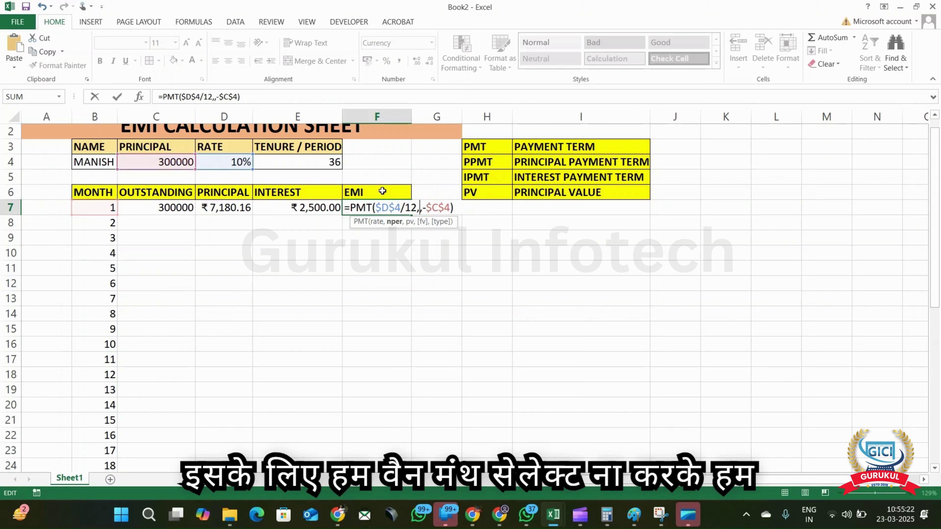
pyautogui.click(319, 162)
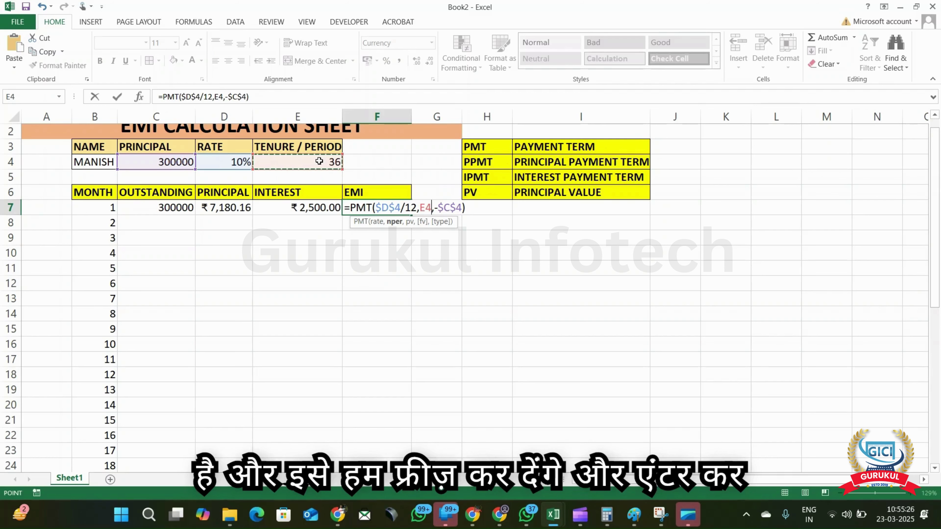
pyautogui.press('F4')
pyautogui.press('Return')
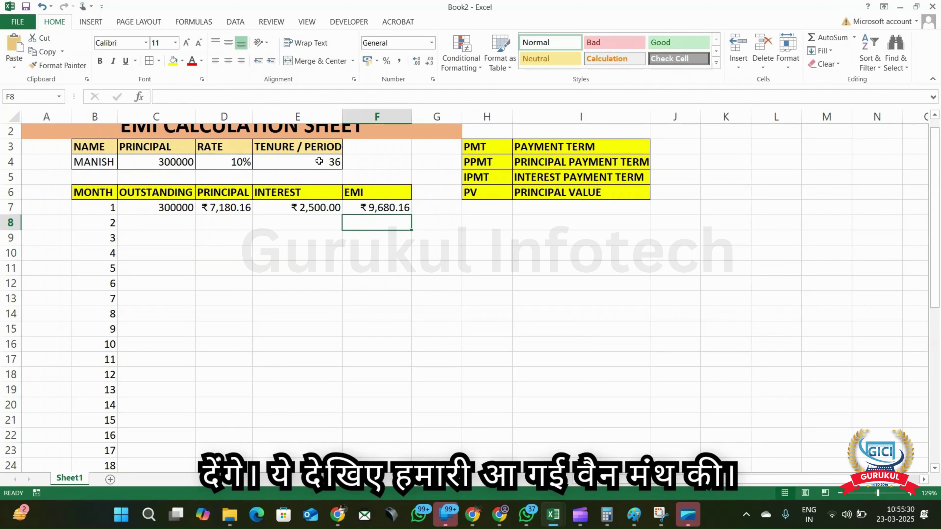
# Try filling the PPMT formula from D7 down the PRINCIPAL column and inspect the copied formula in D8.
pyautogui.press('Up')
pyautogui.press('Up')
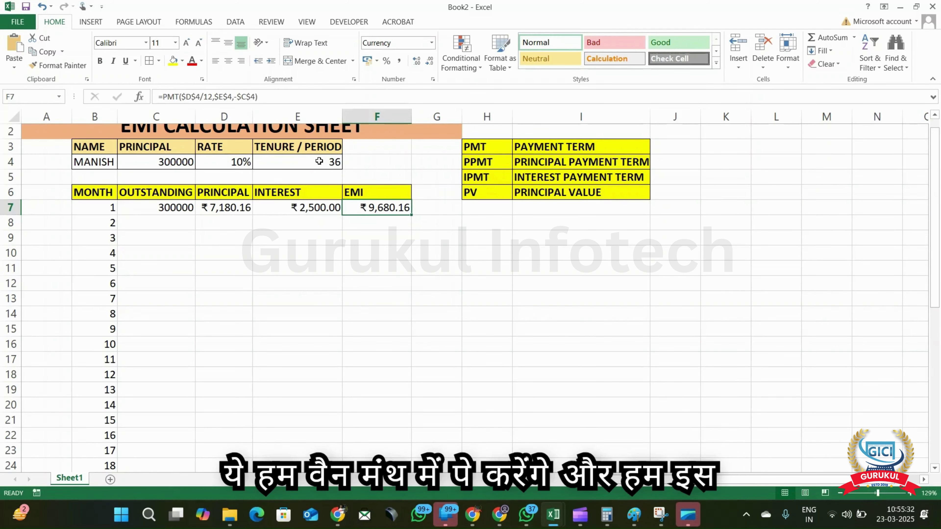
pyautogui.press('Left')
pyautogui.press('Left')
pyautogui.press('Down')
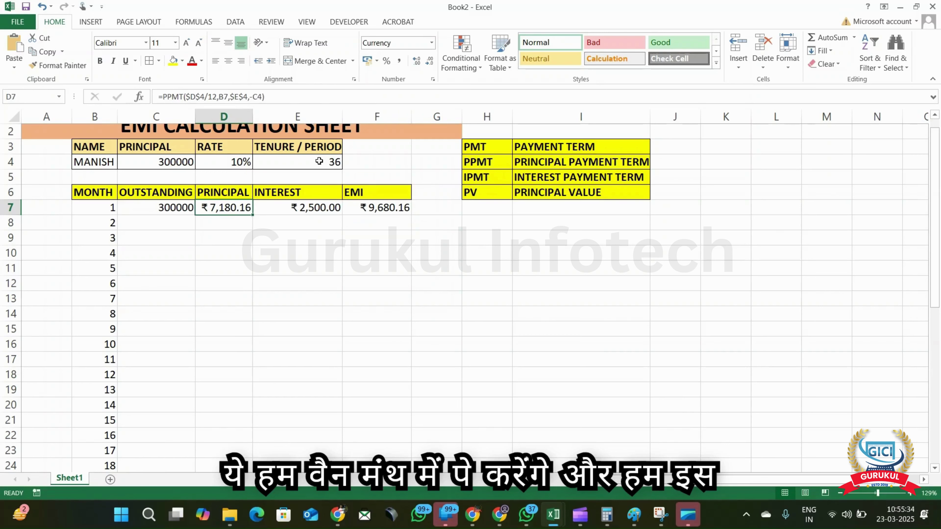
pyautogui.doubleClick(253, 214)
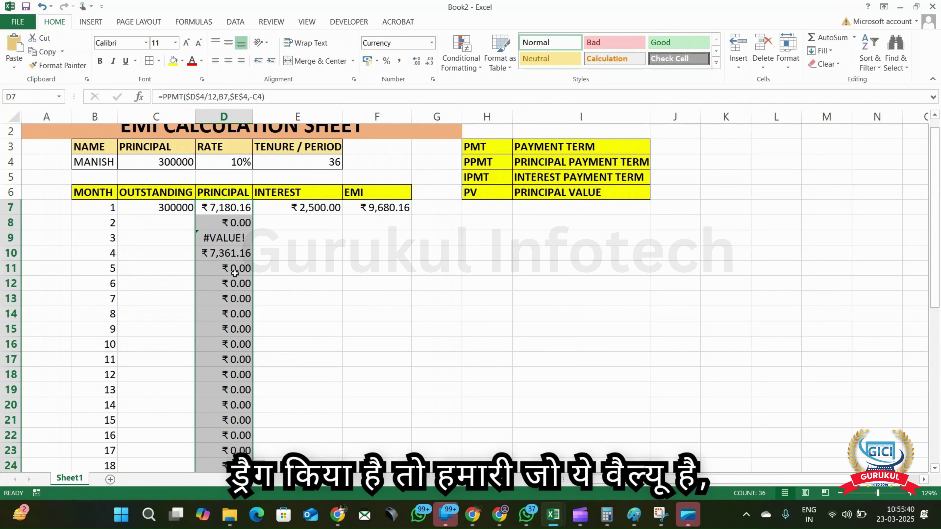
pyautogui.click(230, 220)
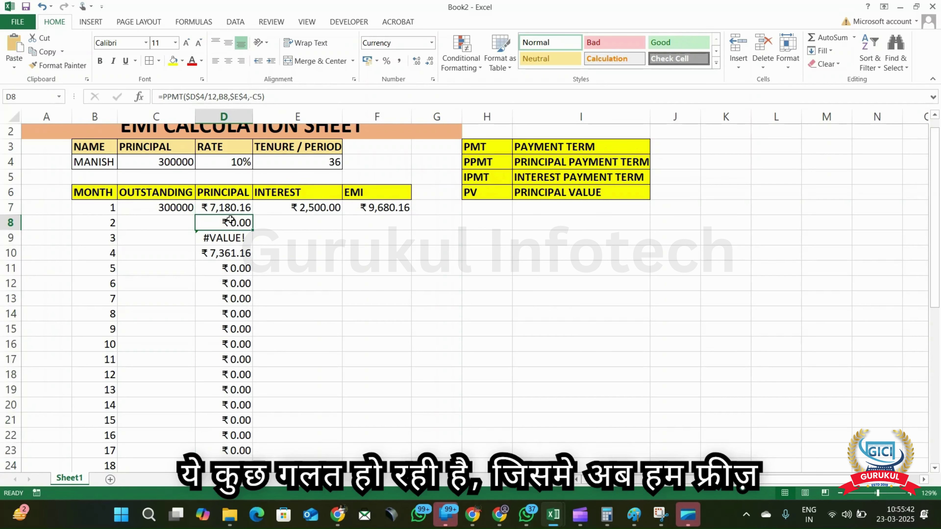
# Make the present value reference in D7's PPMT formula absolute, so the argument reads -$C$4.
pyautogui.click(222, 209)
pyautogui.doubleClick(237, 209)
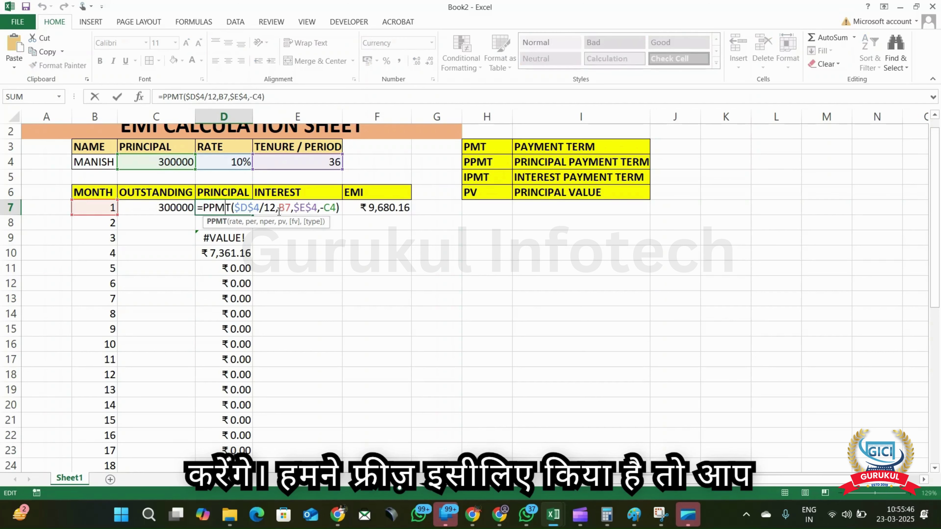
pyautogui.click(333, 207)
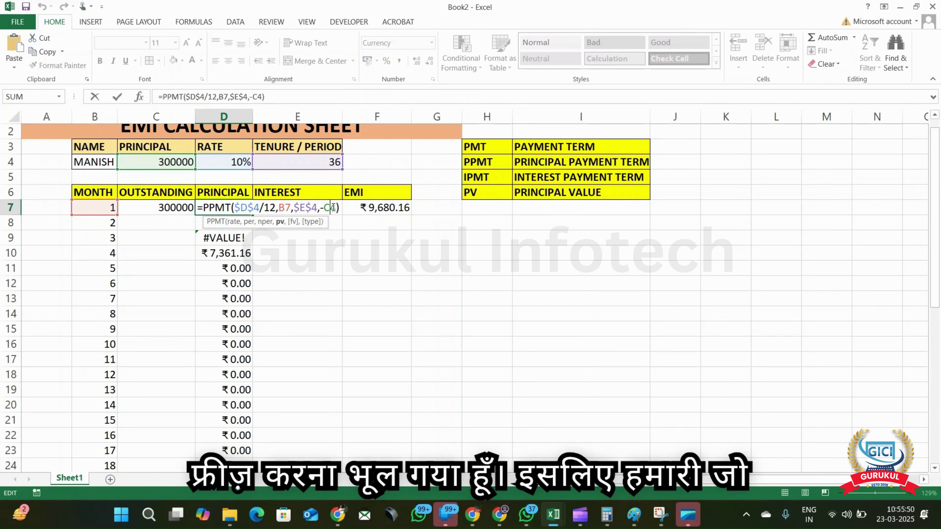
pyautogui.press('F4')
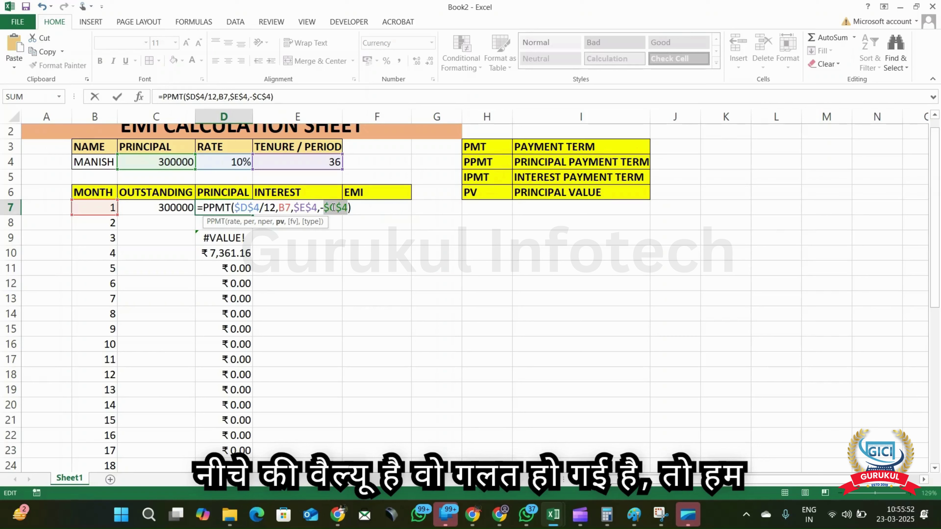
pyautogui.press('Return')
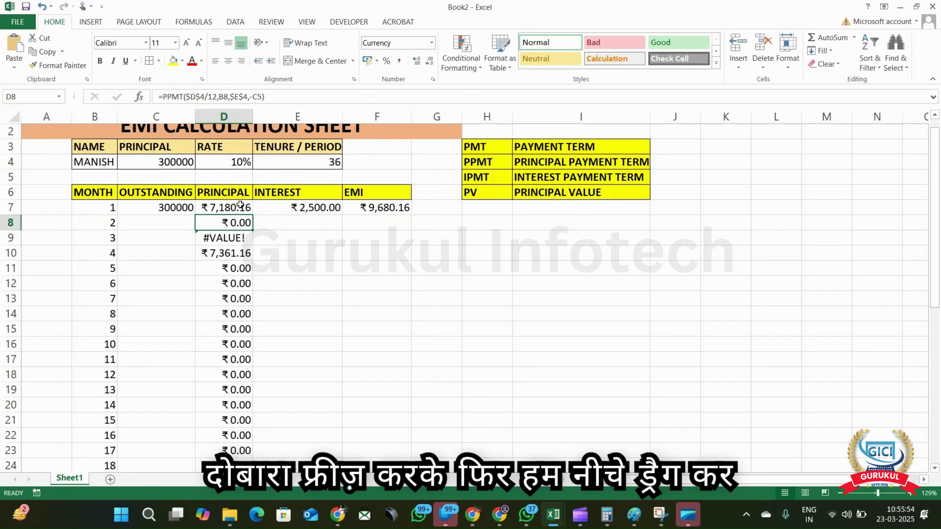
# Fill the row 7 PRINCIPAL, INTEREST and EMI formulas down their columns for all the listed months.
pyautogui.click(241, 204)
pyautogui.doubleClick(252, 215)
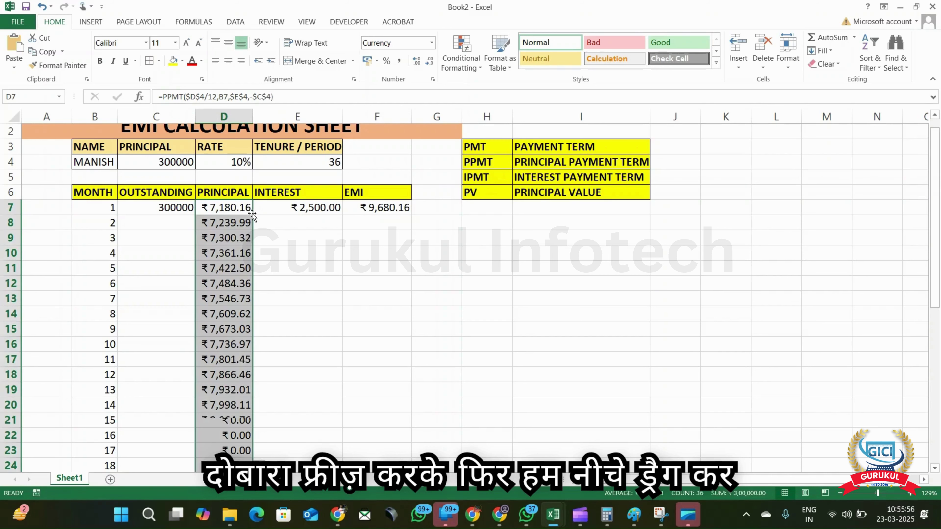
pyautogui.click(314, 209)
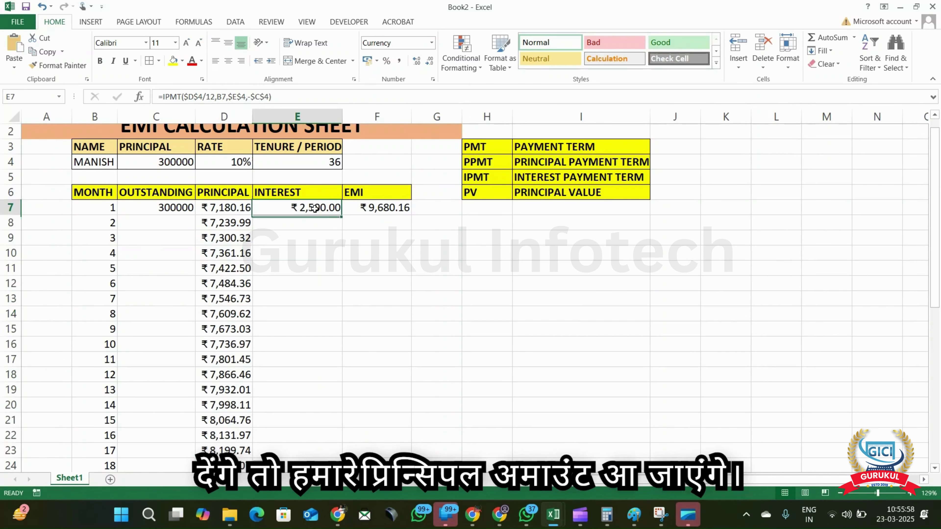
pyautogui.doubleClick(344, 217)
pyautogui.click(401, 217)
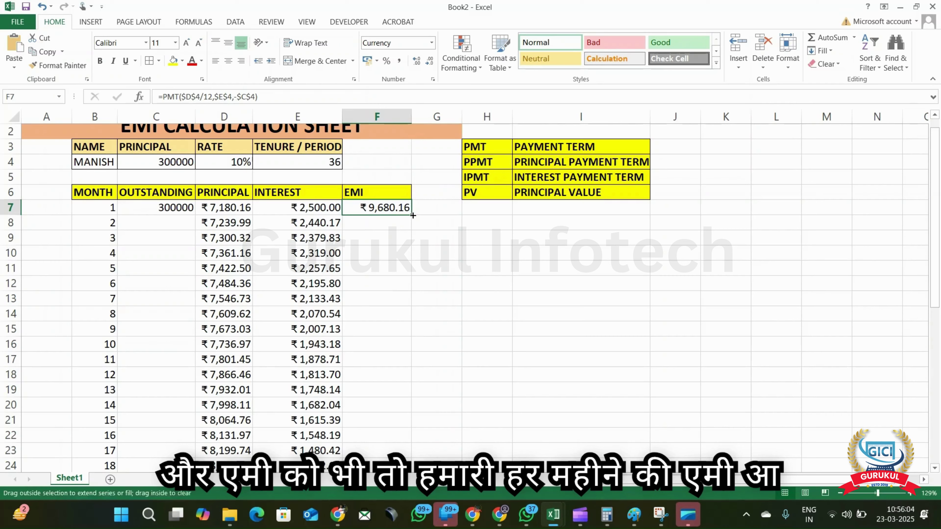
pyautogui.doubleClick(412, 214)
pyautogui.scroll(-4, 375, 283)
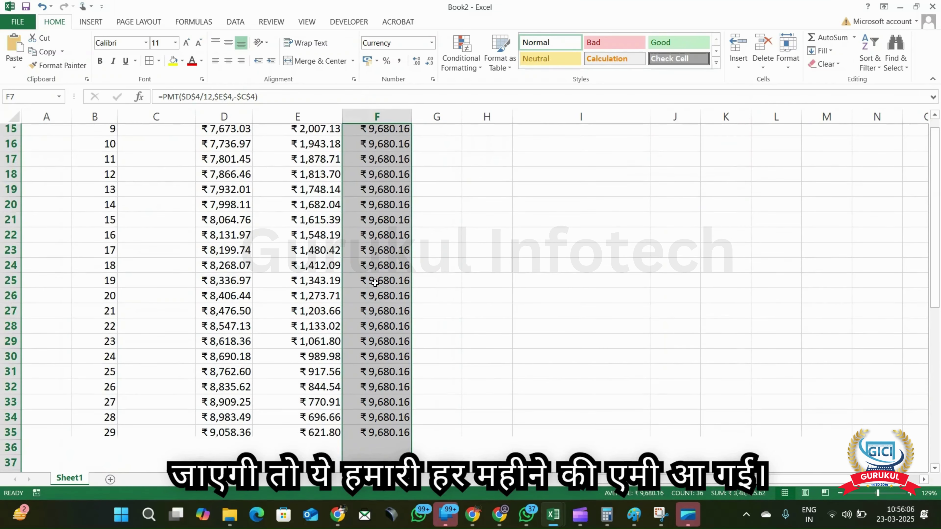
# Enter the formula =C7-D7 in C8 to calculate the OUTSTANDING balance for month 2.
pyautogui.scroll(5, 150, 264)
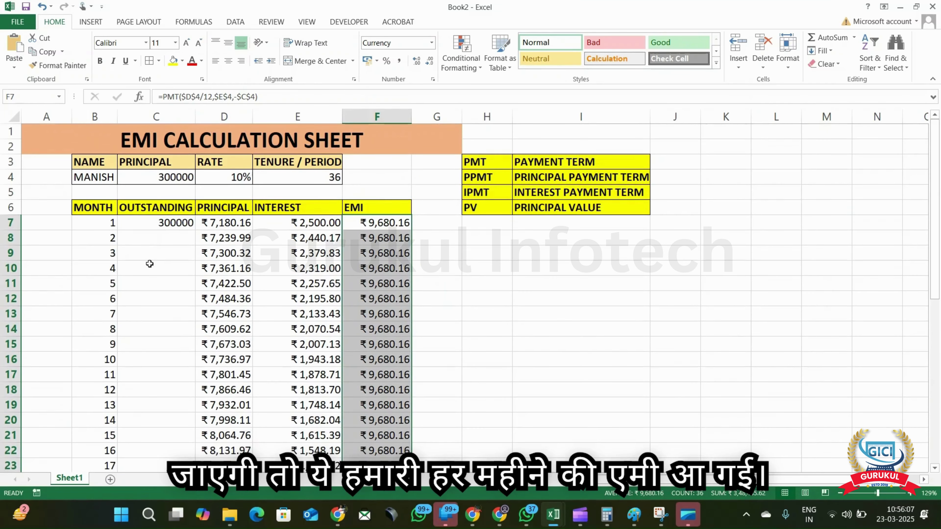
pyautogui.click(174, 226)
pyautogui.click(162, 236)
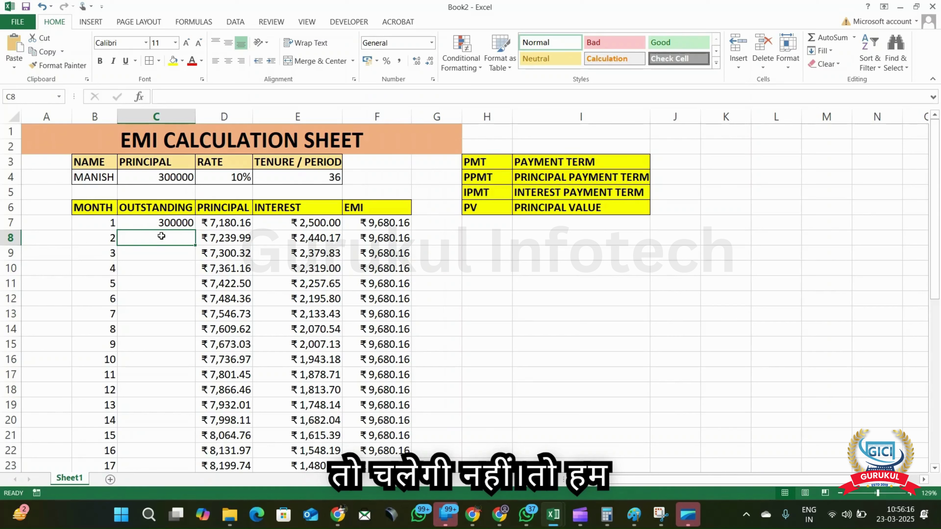
pyautogui.write('=')
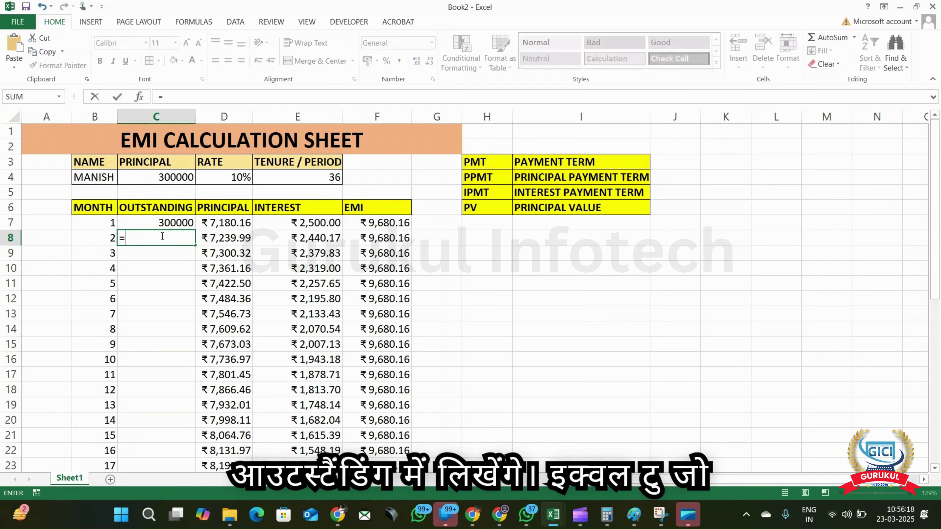
pyautogui.press('Up')
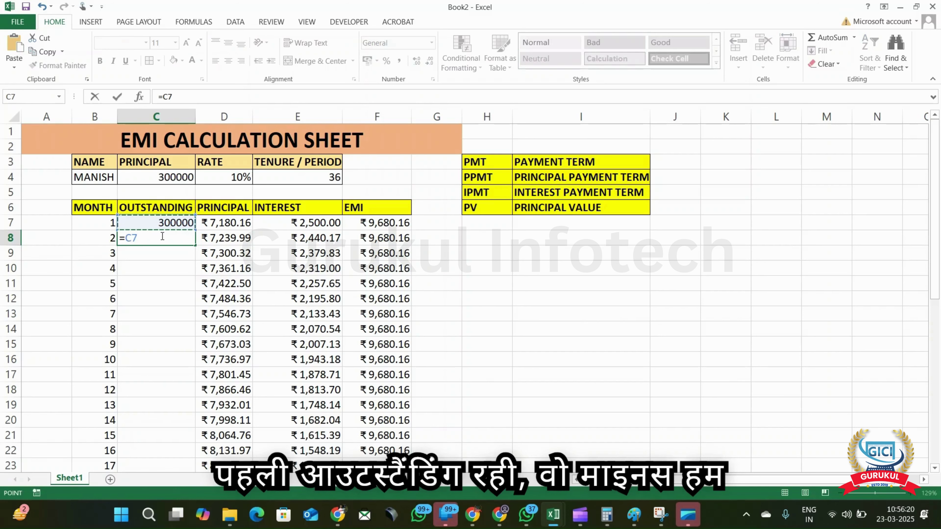
pyautogui.write('-')
pyautogui.click(236, 227)
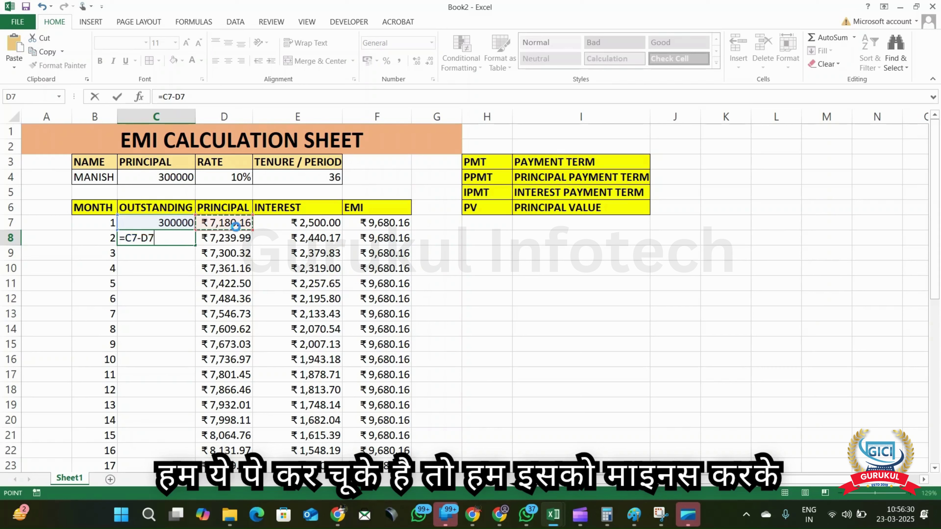
pyautogui.press('Return')
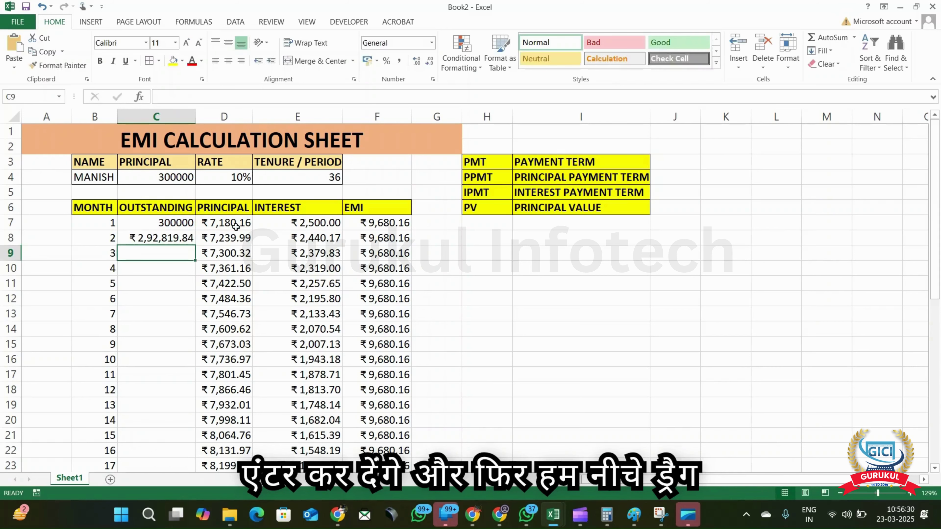
# Fill the C8 formula down the OUTSTANDING column to month 36 and check the last row against its EMI.
pyautogui.click(180, 236)
pyautogui.doubleClick(194, 247)
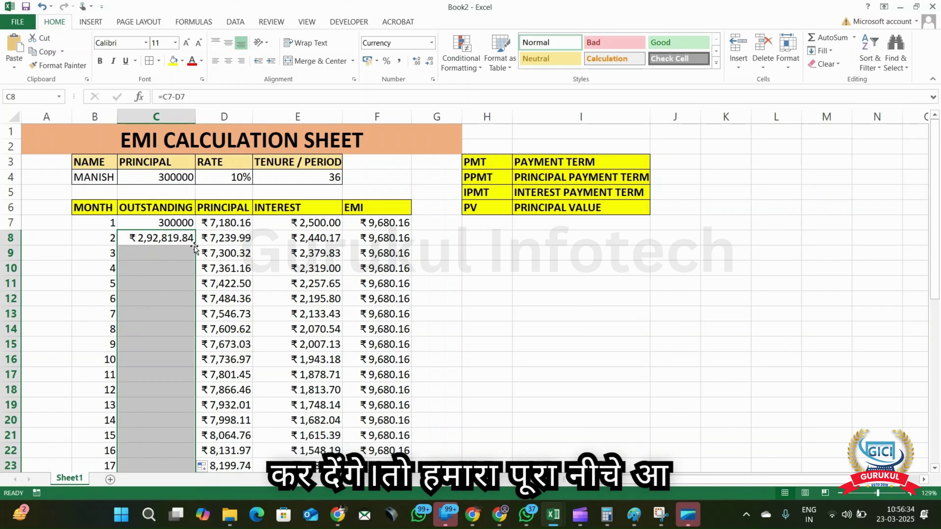
pyautogui.scroll(-5, 210, 348)
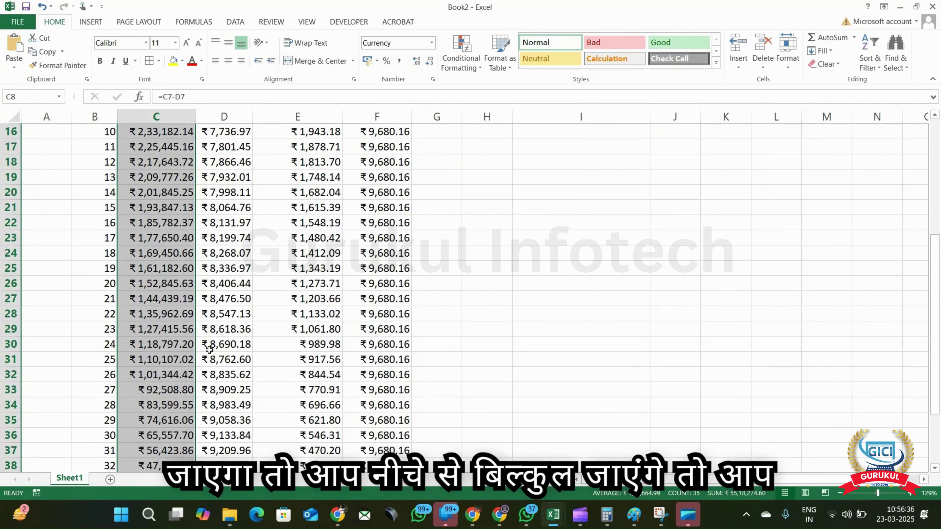
pyautogui.scroll(-5, 210, 349)
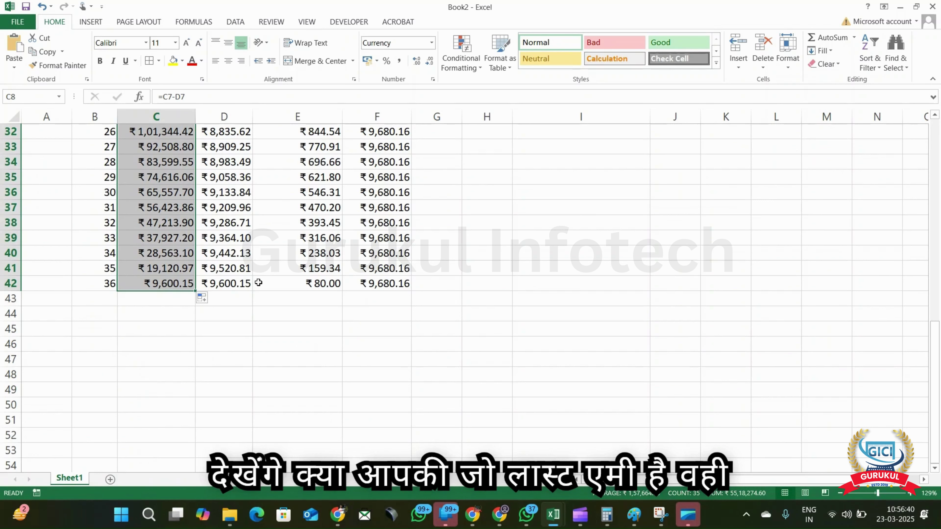
pyautogui.click(383, 284)
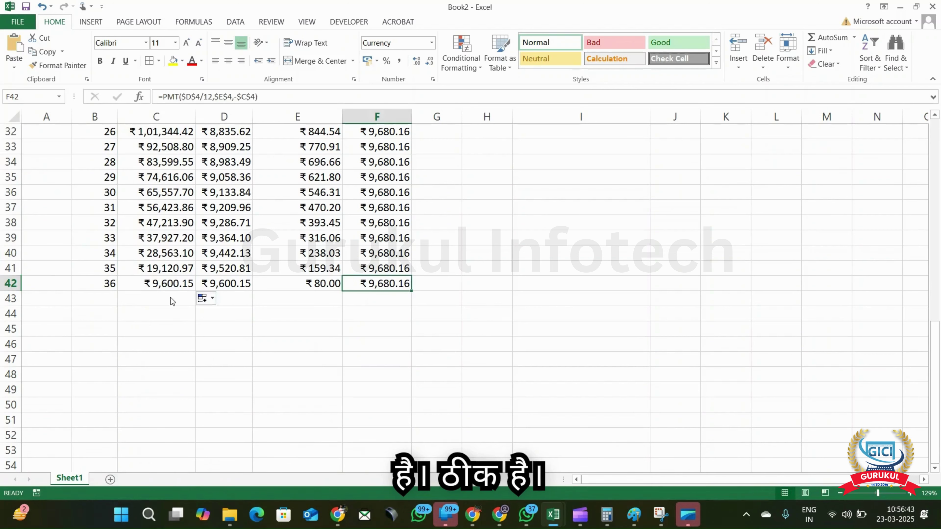
# Enter the label TOTAL in C43, directly below the OUTSTANDING column.
pyautogui.click(153, 296)
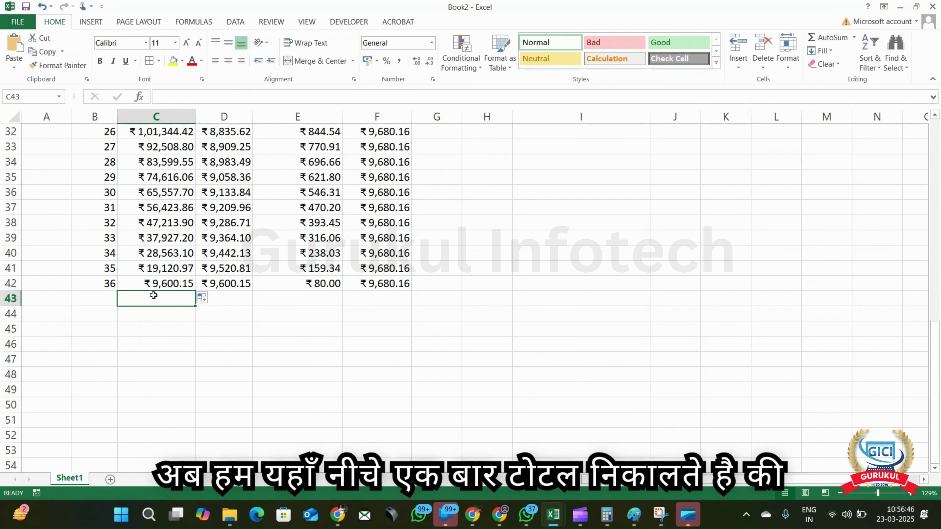
pyautogui.write('tOTAL')
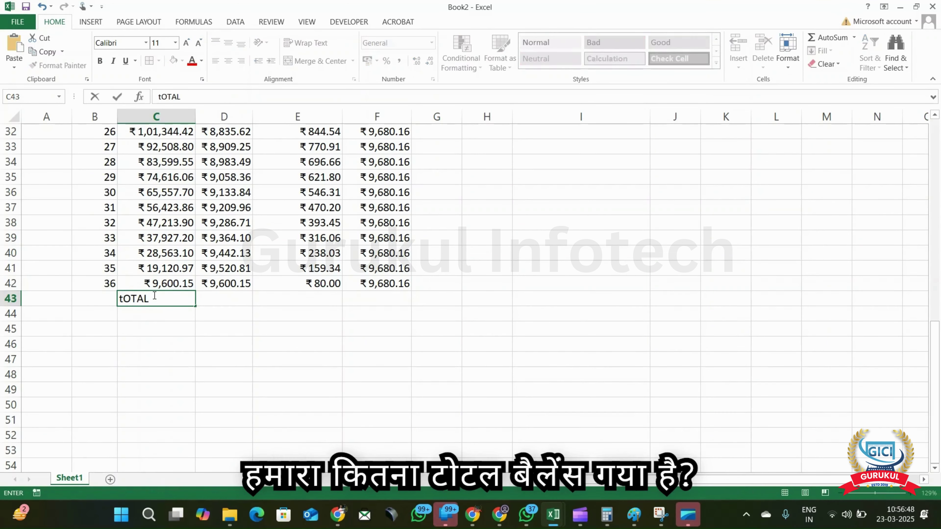
pyautogui.press('BackSpace')
pyautogui.press('BackSpace')
pyautogui.press('BackSpace')
pyautogui.press('BackSpace')
pyautogui.write('TOTA')
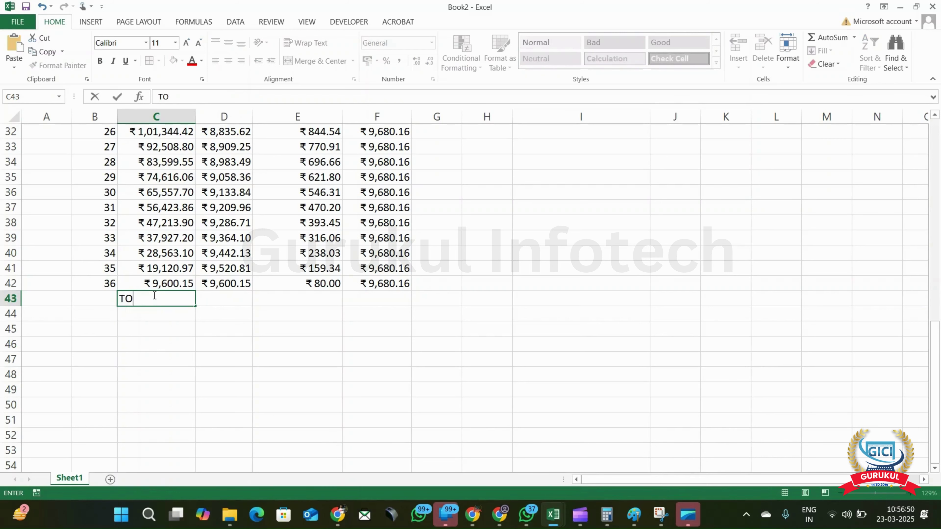
pyautogui.press('Tab')
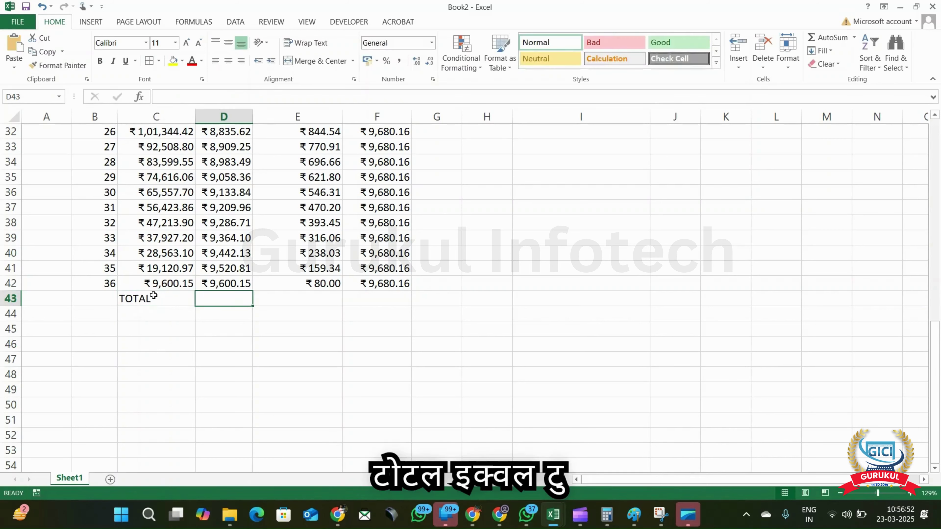
# Total the PRINCIPAL column in D43 with the formula =SUM(D7:D42).
pyautogui.write('=SUM')
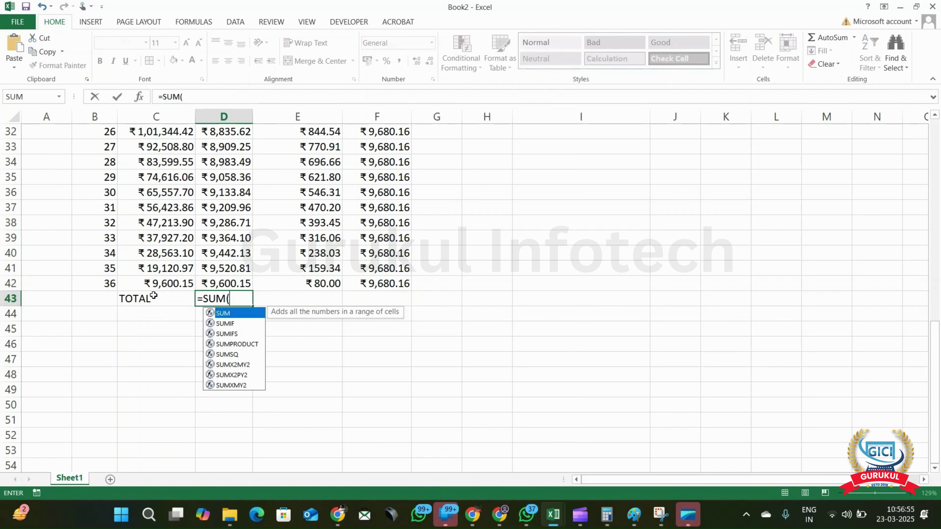
pyautogui.write('(')
pyautogui.press('Up')
pyautogui.hotkey('ctrl', 'shift', 'Up')
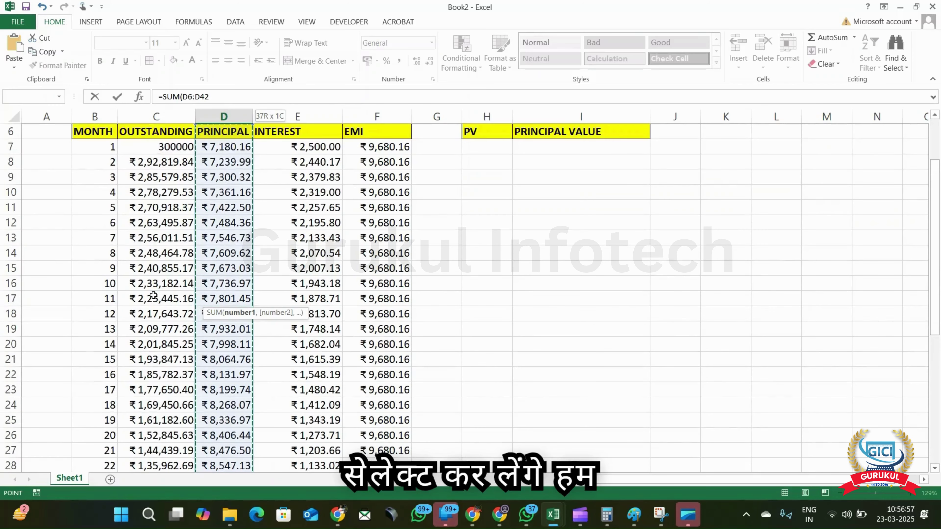
pyautogui.hotkey('shift', 'Down')
pyautogui.write(')')
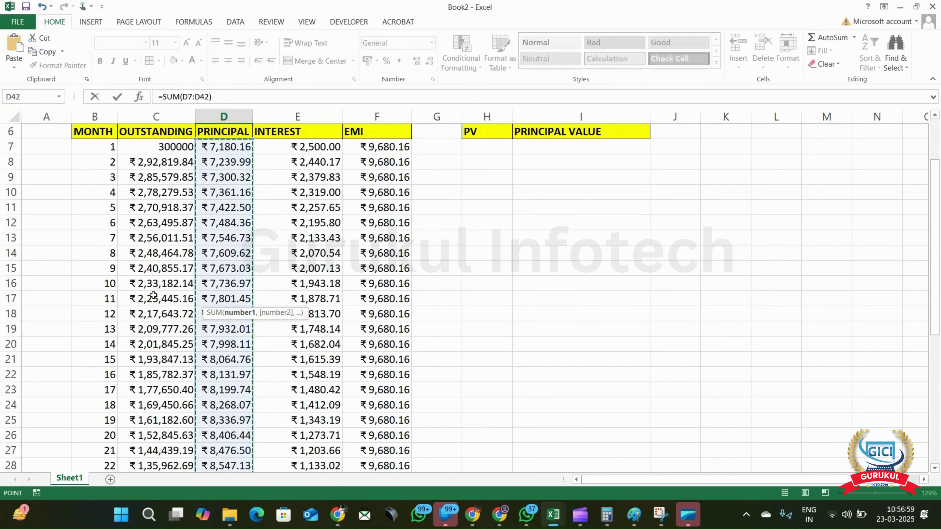
pyautogui.hotkey('ctrl', 'Return')
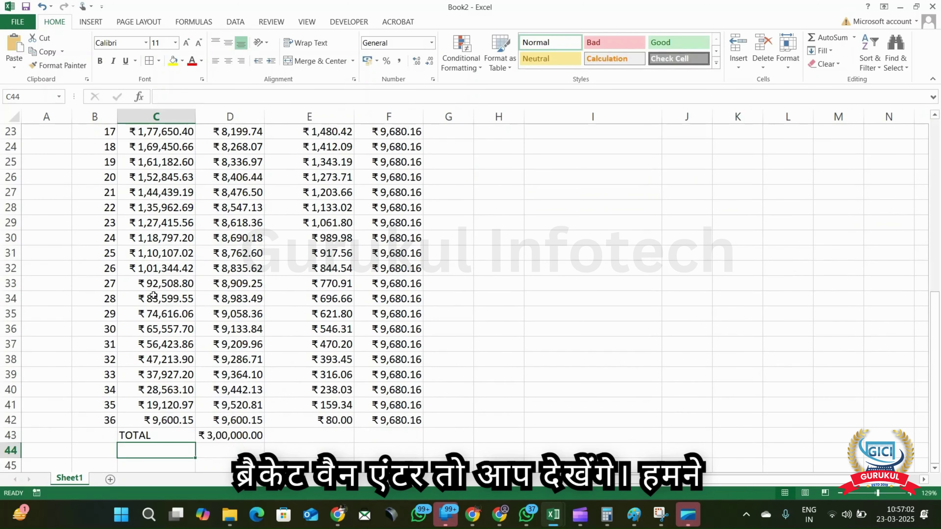
# Total the INTEREST column in E43 with the formula =SUM(E7:E42).
pyautogui.hotkey('ctrl', 'Up')
pyautogui.hotkey('ctrl', 'Up')
pyautogui.press('Down')
pyautogui.press('Down')
pyautogui.press('Down')
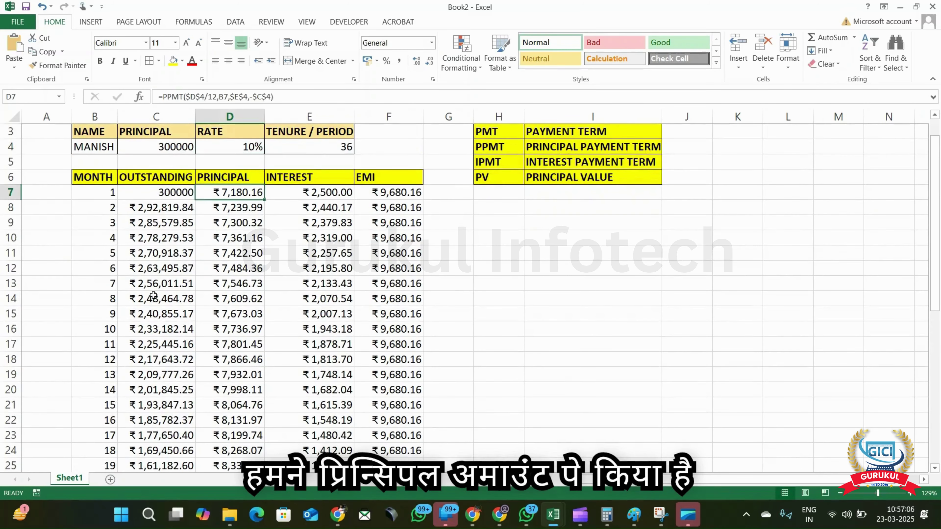
pyautogui.hotkey('ctrl', 'Down')
pyautogui.press('Right')
pyautogui.write('=SUM(')
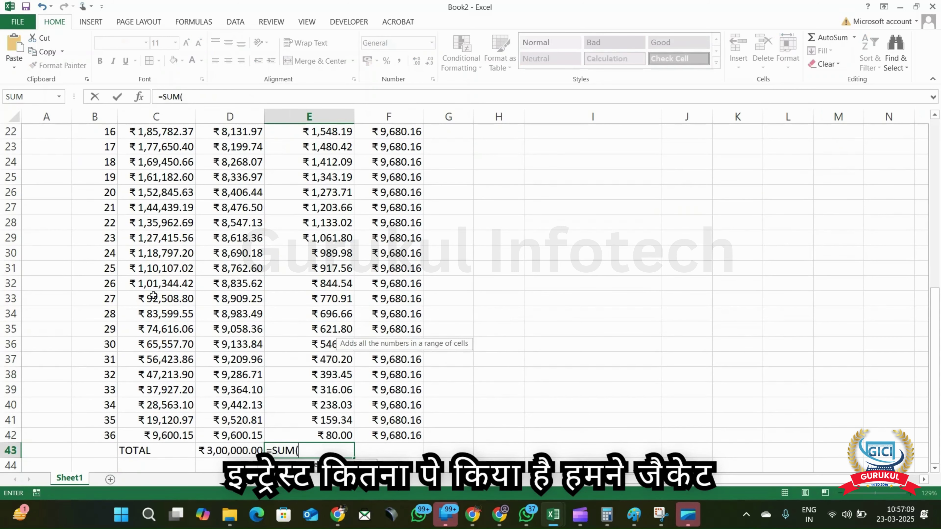
pyautogui.press('Up')
pyautogui.hotkey('ctrl', 'shift', 'Up')
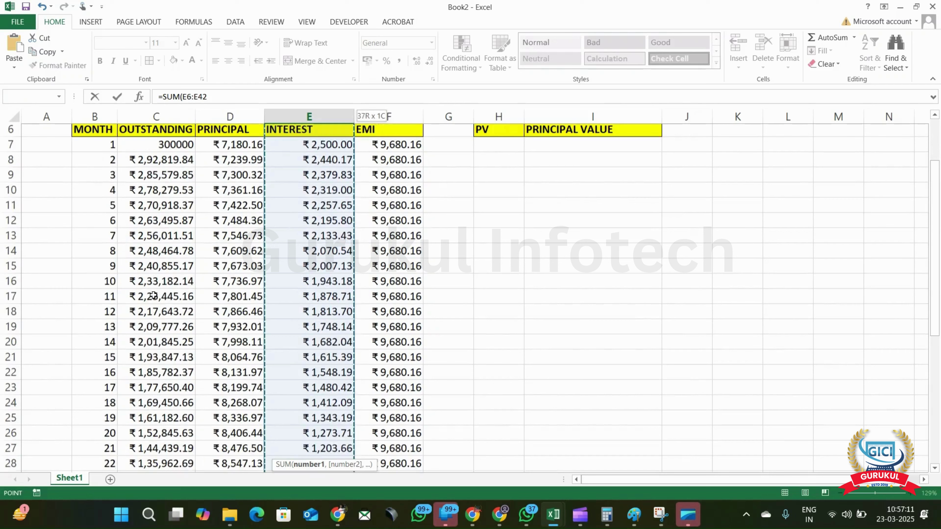
pyautogui.hotkey('shift', 'Down')
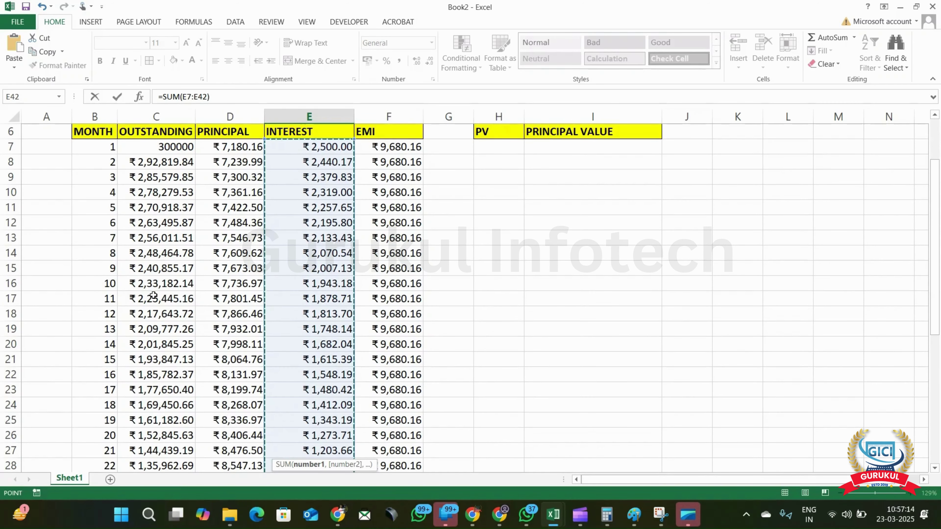
pyautogui.write(')')
pyautogui.press('Return')
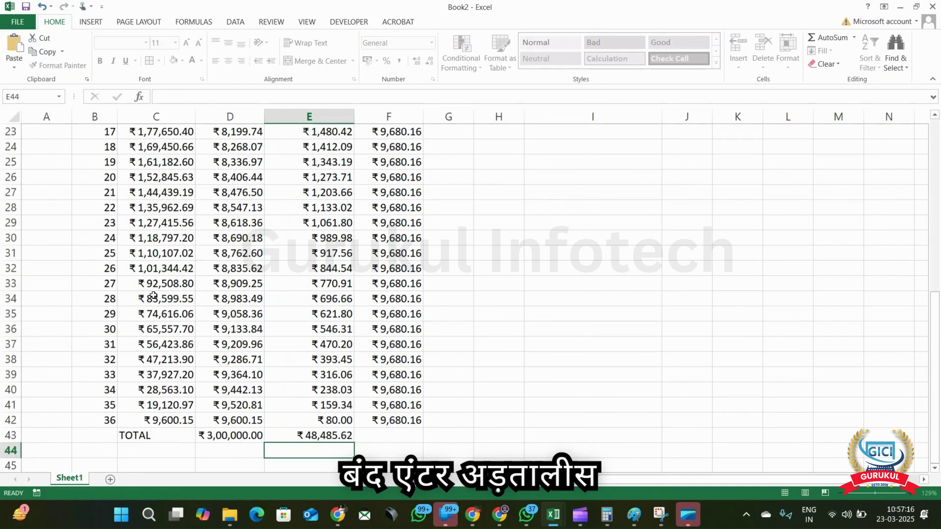
# Use AutoSum on D43:F43 to fill the EMI total cell F43, and inspect its formula.
pyautogui.press('Up')
pyautogui.press('Right')
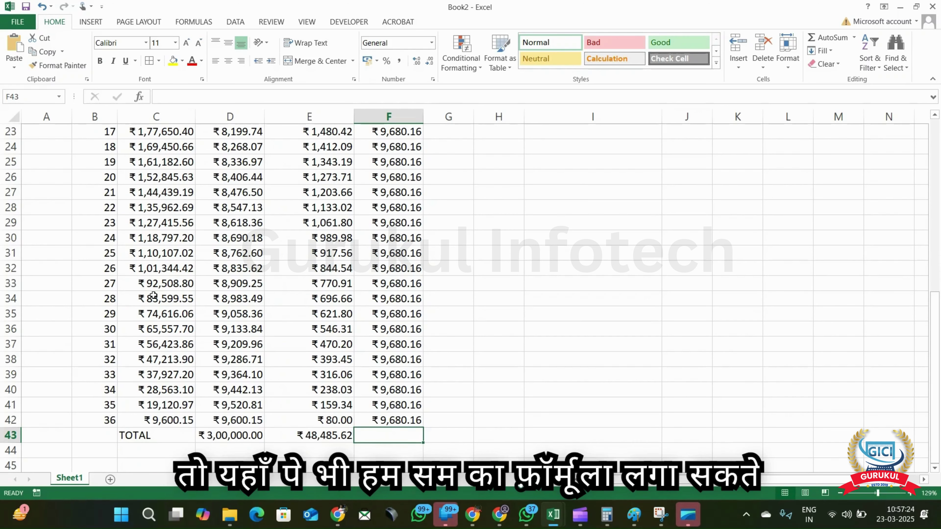
pyautogui.click(232, 428)
pyautogui.hotkey('shift', 'Right')
pyautogui.hotkey('shift', 'Right')
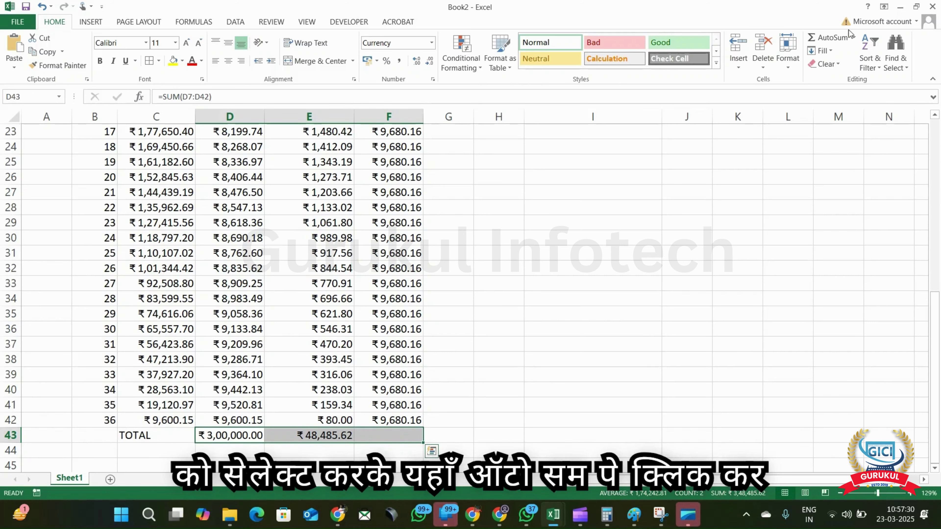
pyautogui.click(829, 38)
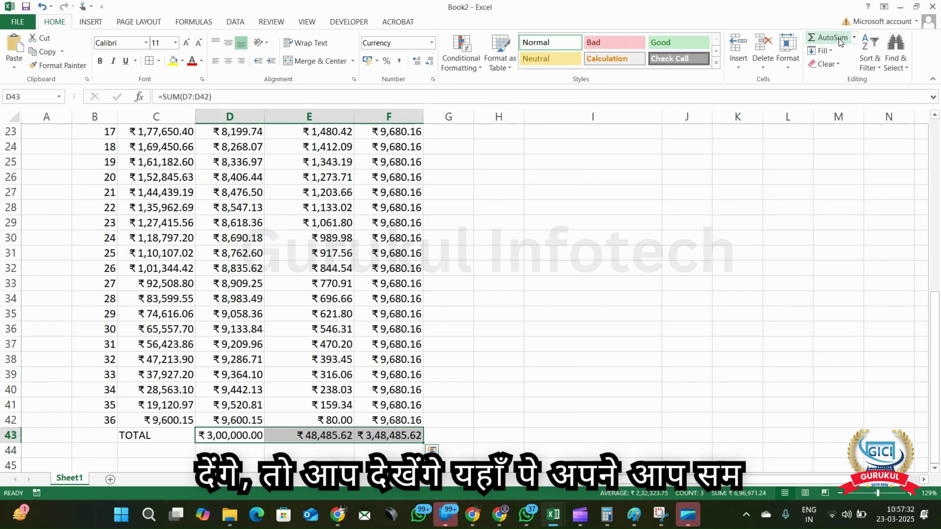
pyautogui.click(396, 439)
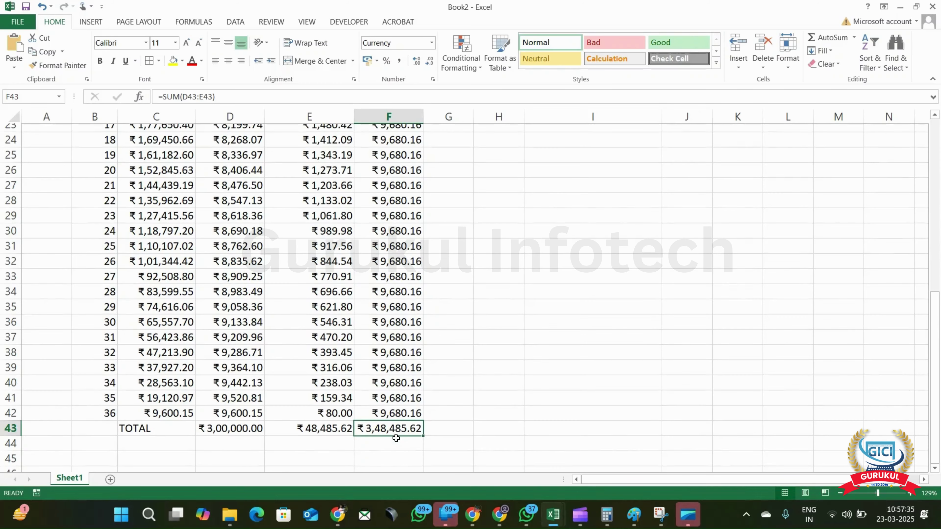
# Apply all borders to the monthly table from the MONTH header in B6 through the TOTAL row at F43, and review it.
pyautogui.scroll(1, 396, 439)
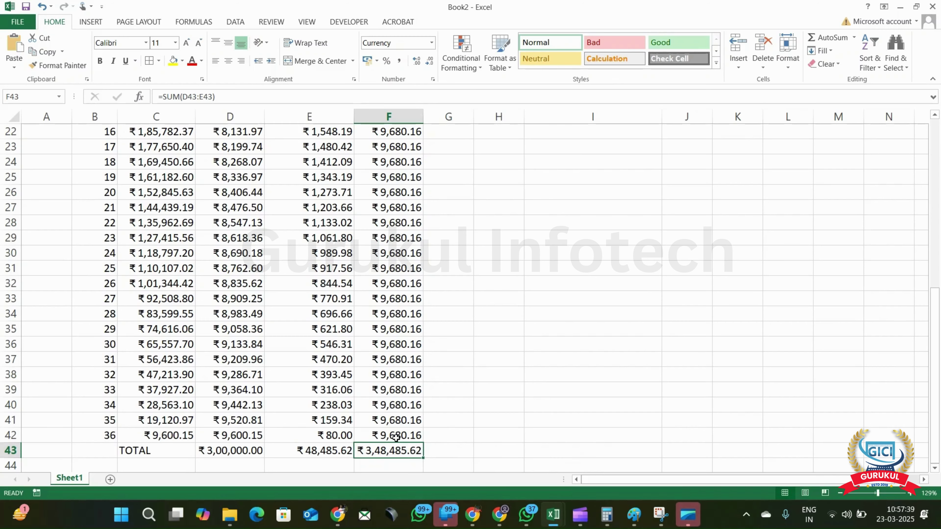
pyautogui.scroll(7, 396, 439)
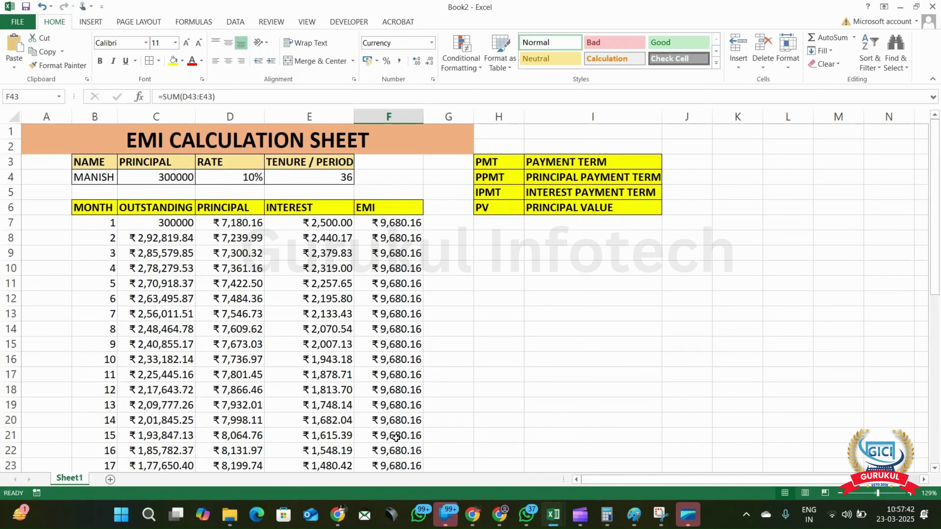
pyautogui.click(92, 210)
pyautogui.hotkey('ctrl', 'shift', 'Right')
pyautogui.hotkey('ctrl', 'shift', 'Down')
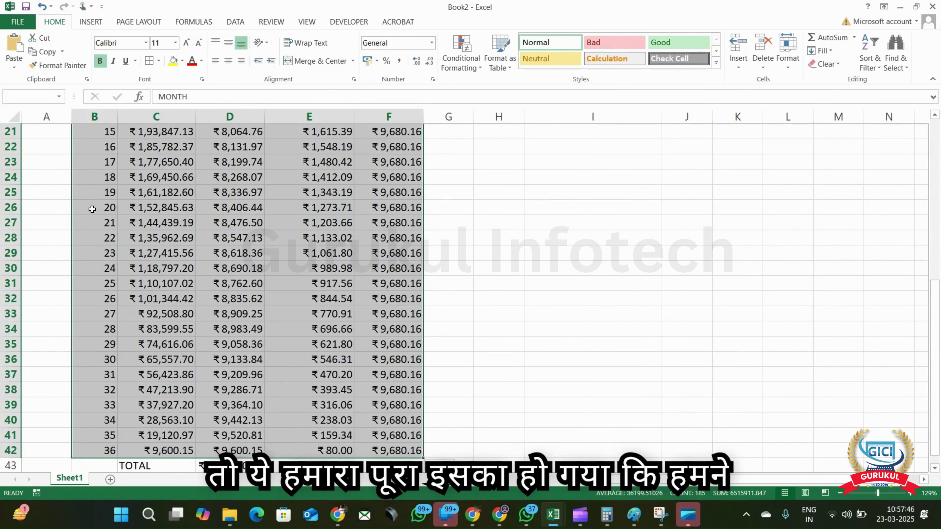
pyautogui.hotkey('shift', 'Down')
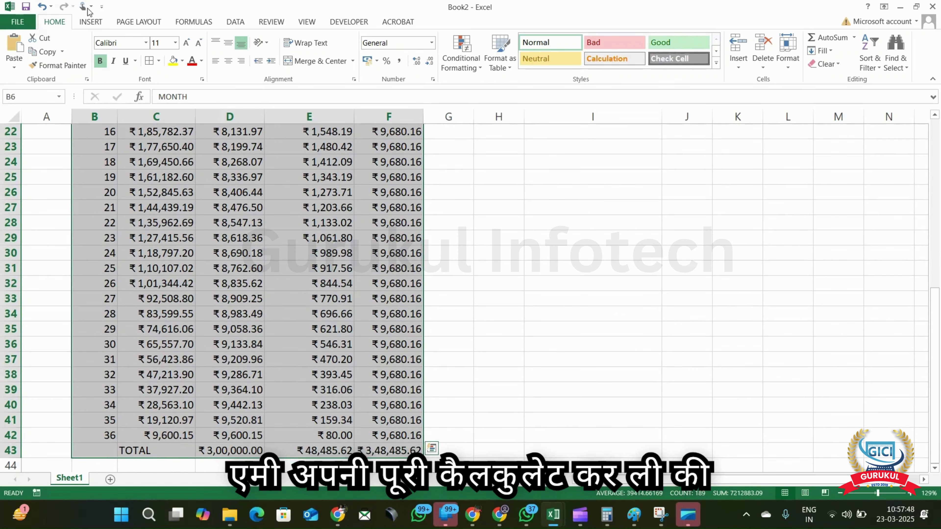
pyautogui.click(149, 61)
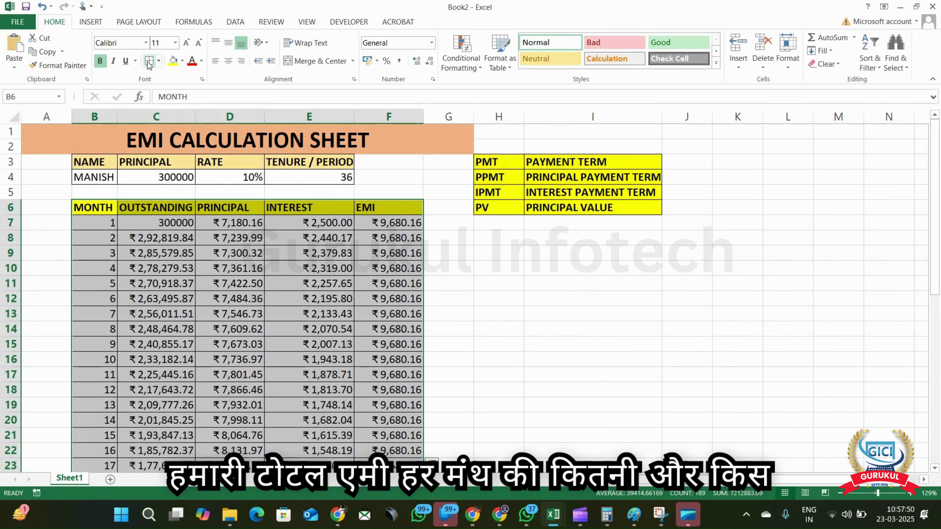
pyautogui.click(210, 254)
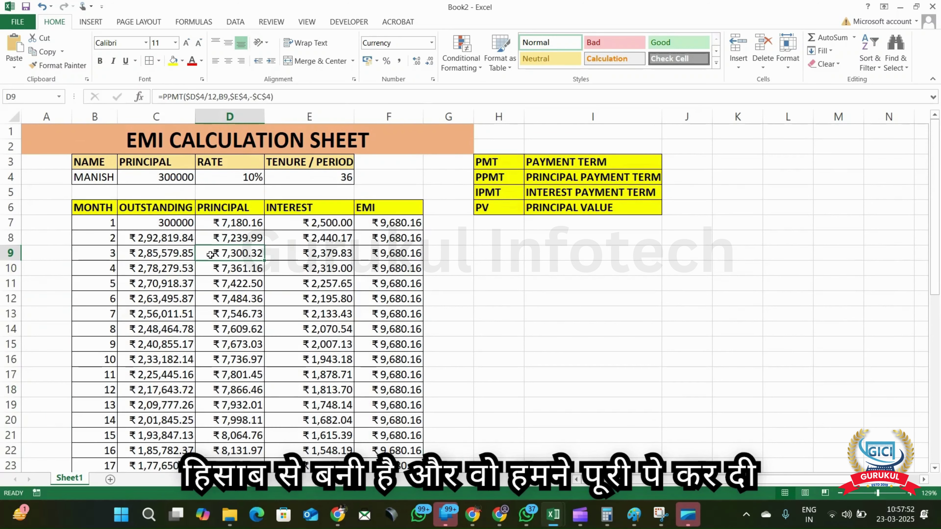
pyautogui.scroll(-7, 210, 255)
pyautogui.scroll(-1, 210, 254)
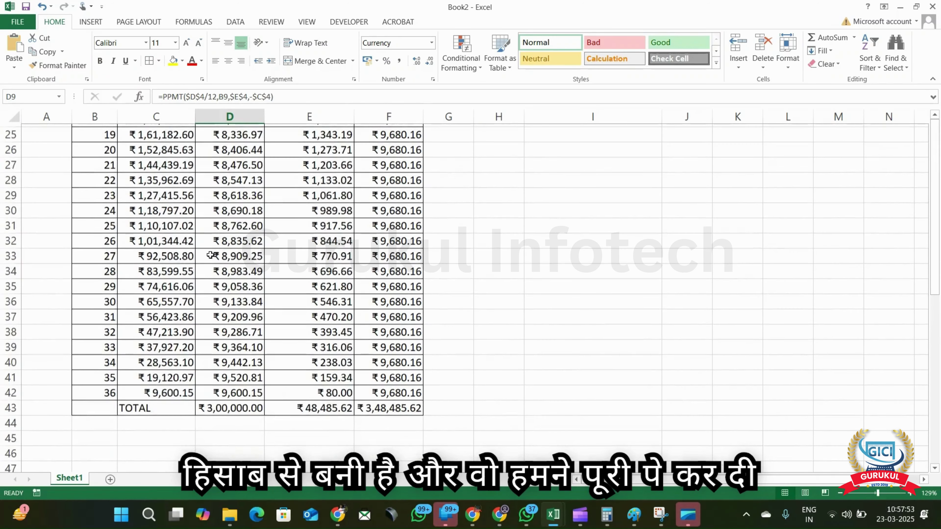
pyautogui.scroll(7, 210, 255)
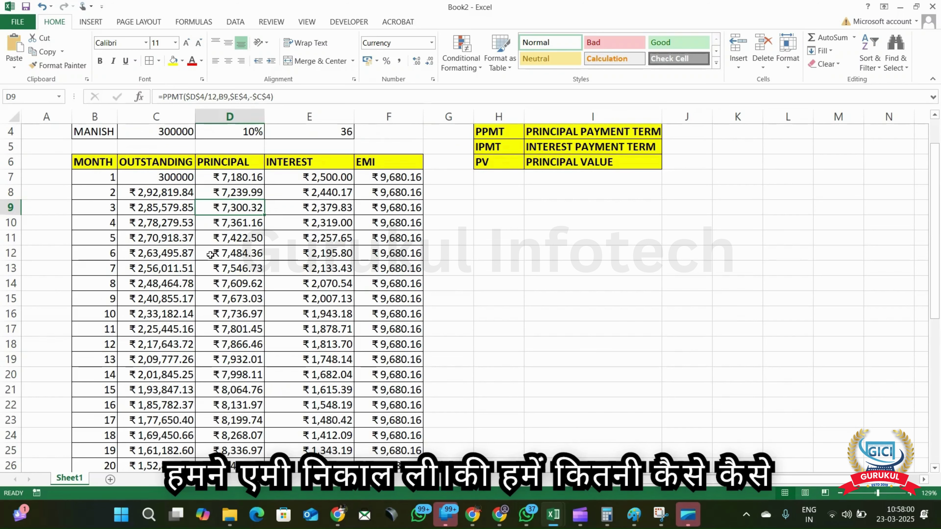
# Enter the headers EMI, INTEREST and PERIOD in cells H8, I8 and J8 below the abbreviation list.
pyautogui.scroll(1, 314, 260)
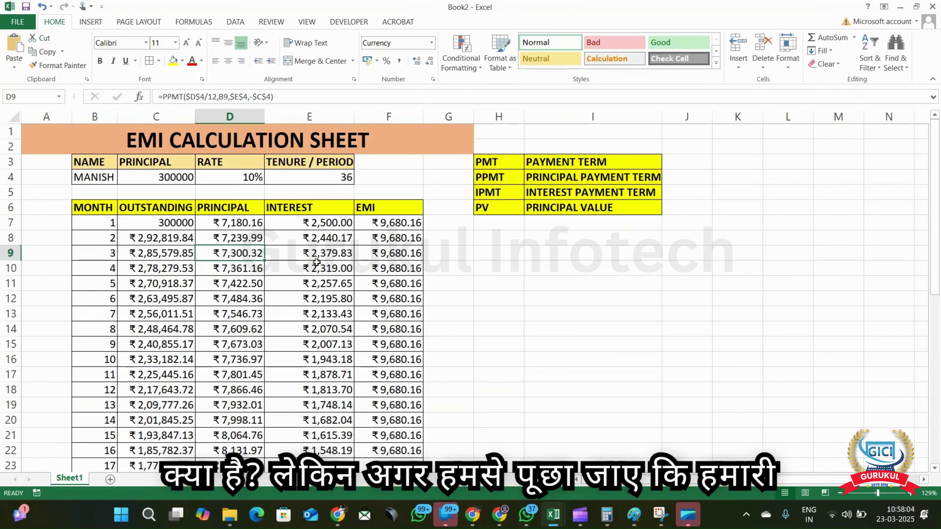
pyautogui.click(504, 253)
pyautogui.click(500, 242)
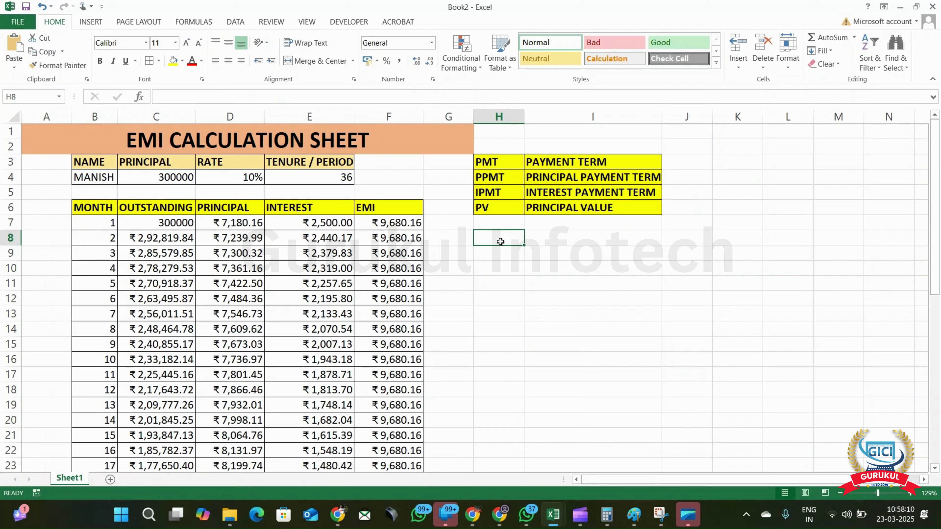
pyautogui.write('EMI')
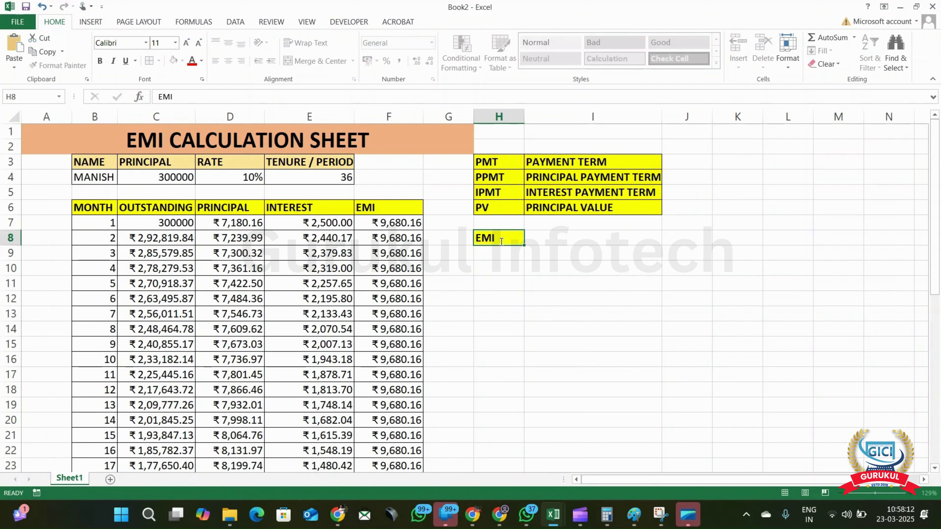
pyautogui.press('Tab')
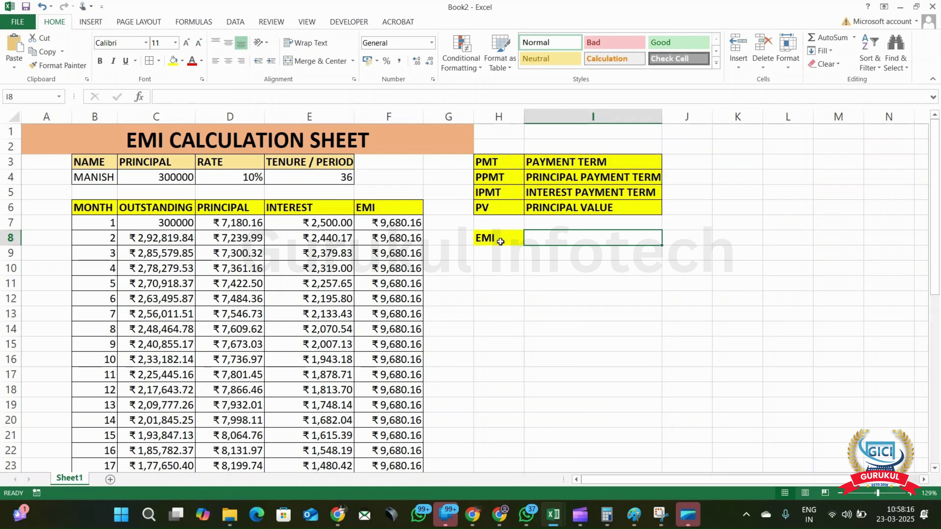
pyautogui.write('IN')
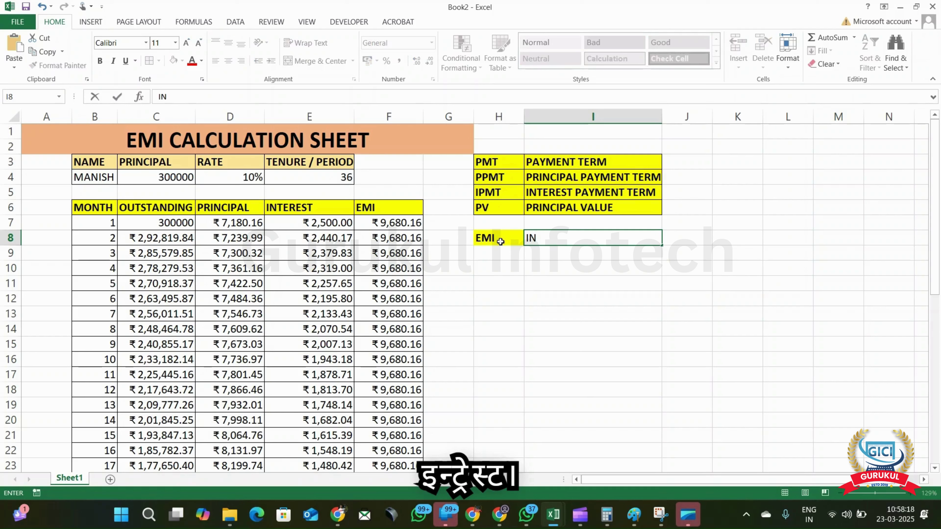
pyautogui.write('TEREST')
pyautogui.press('Tab')
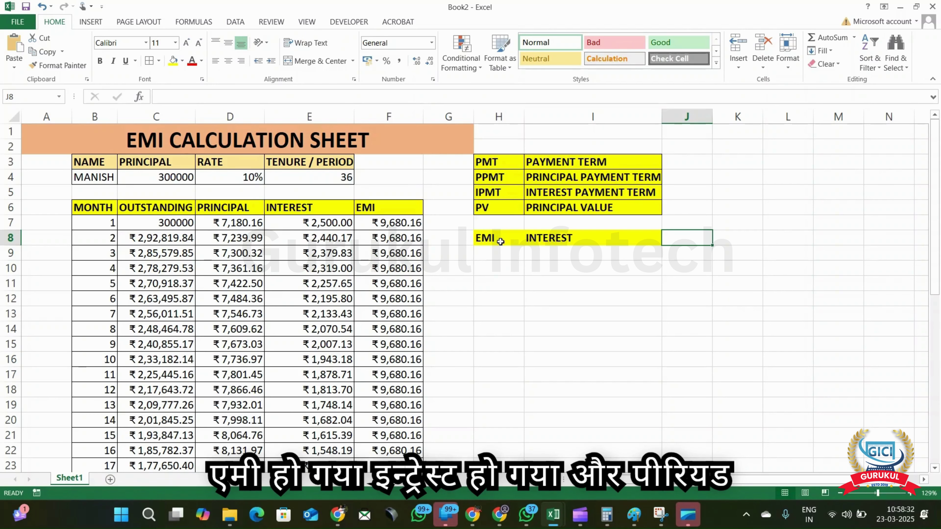
pyautogui.write('PERIOD')
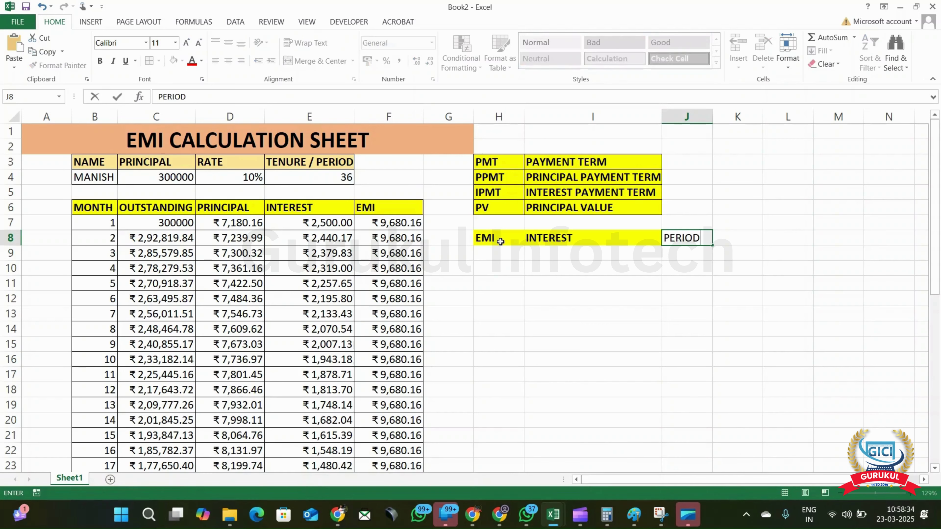
# Fill the header cells H8:J8 with yellow.
pyautogui.click(501, 242)
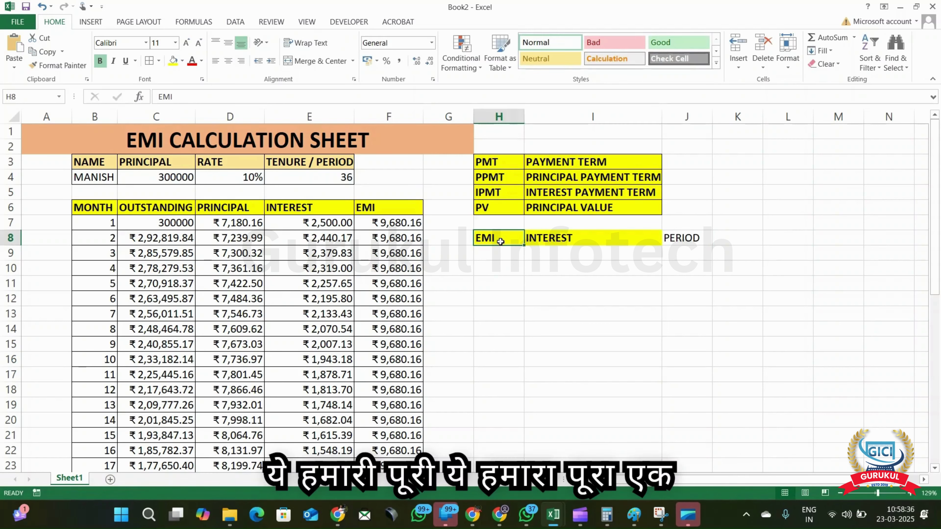
pyautogui.hotkey('shift', 'Right')
pyautogui.hotkey('shift', 'Right')
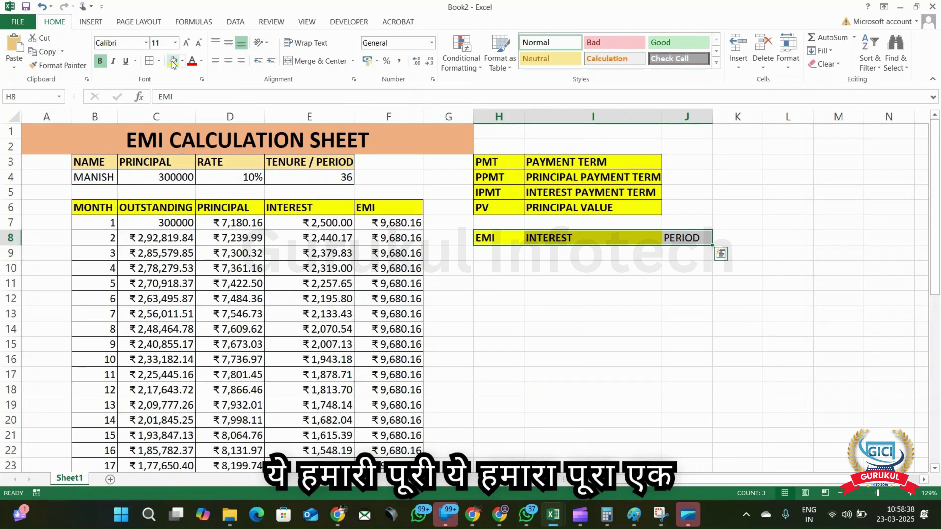
pyautogui.click(173, 62)
# Add the header PRINCIPAL in K8, beside PERIOD.
pyautogui.press('Right')
pyautogui.press('Right')
pyautogui.press('Right')
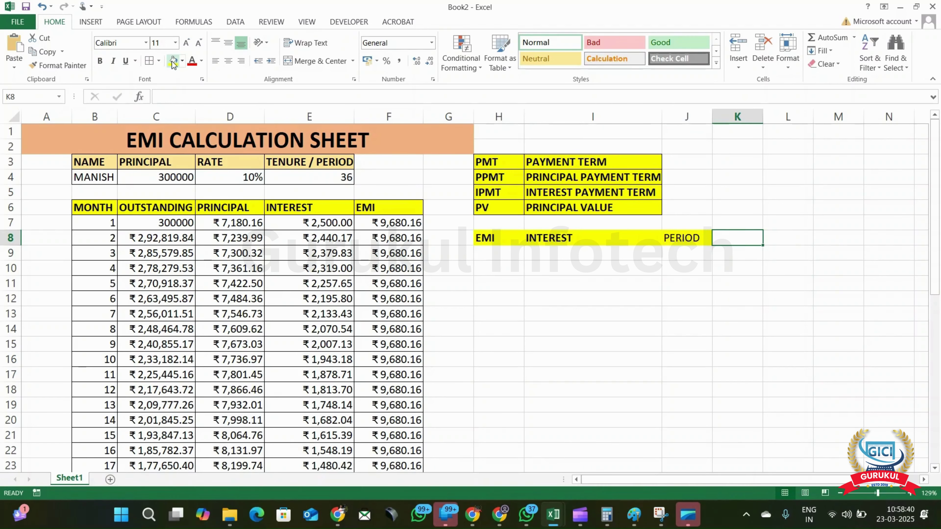
pyautogui.write('PRINC')
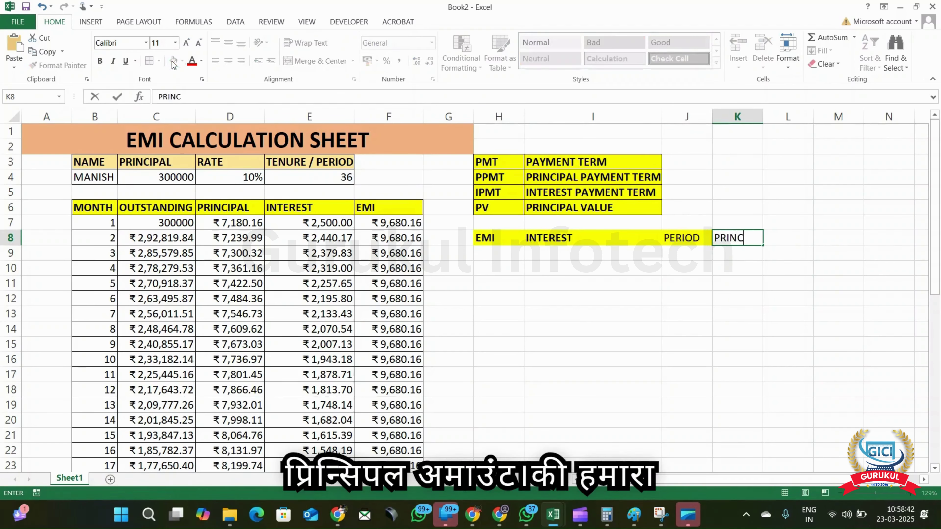
pyautogui.write('IP')
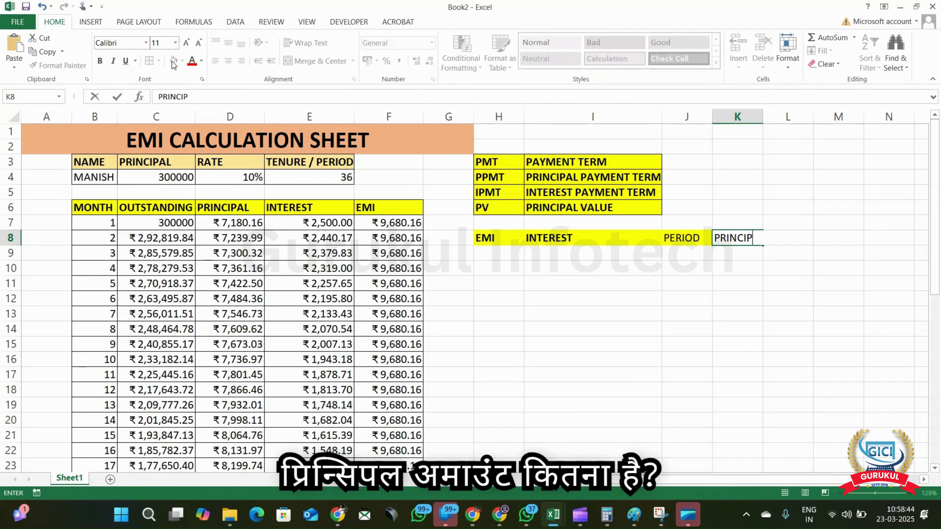
pyautogui.write('LAL')
pyautogui.press('Return')
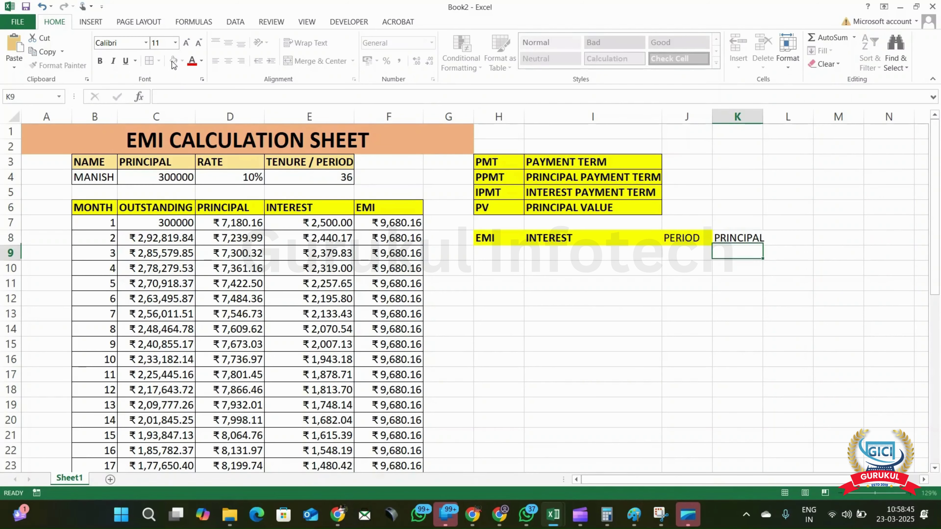
# Format the headers H8:K8 with yellow fill and bold text, and apply all borders to H8:K9.
pyautogui.press('Up')
pyautogui.hotkey('shift', 'Left')
pyautogui.hotkey('shift', 'Left')
pyautogui.hotkey('shift', 'Left')
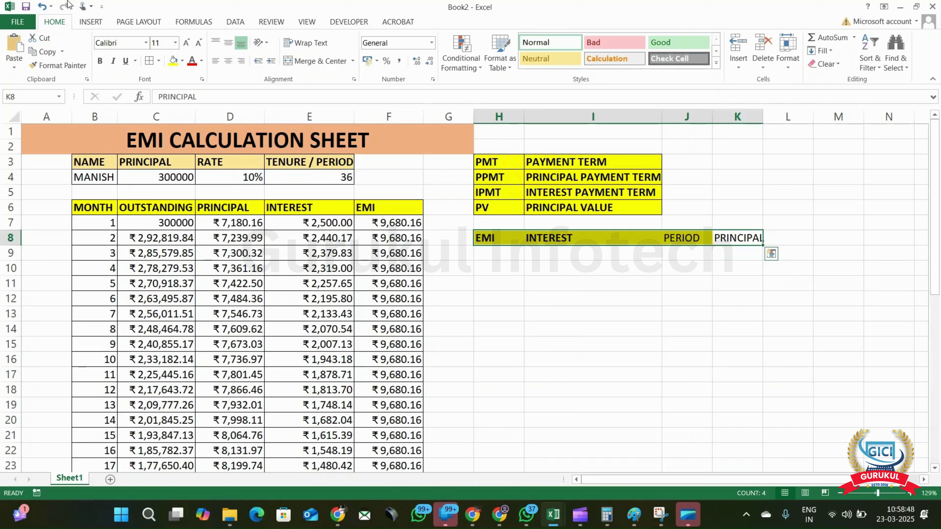
pyautogui.click(174, 68)
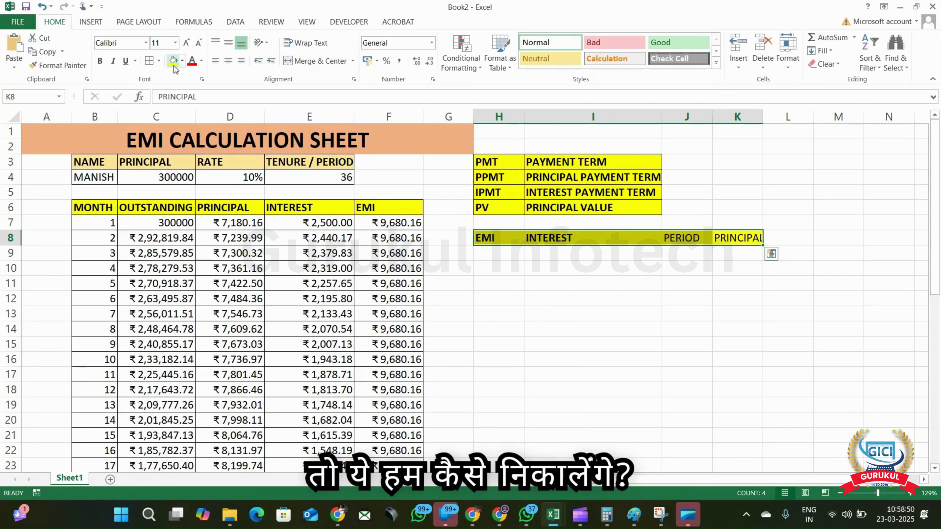
pyautogui.hotkey('ctrl', 'b')
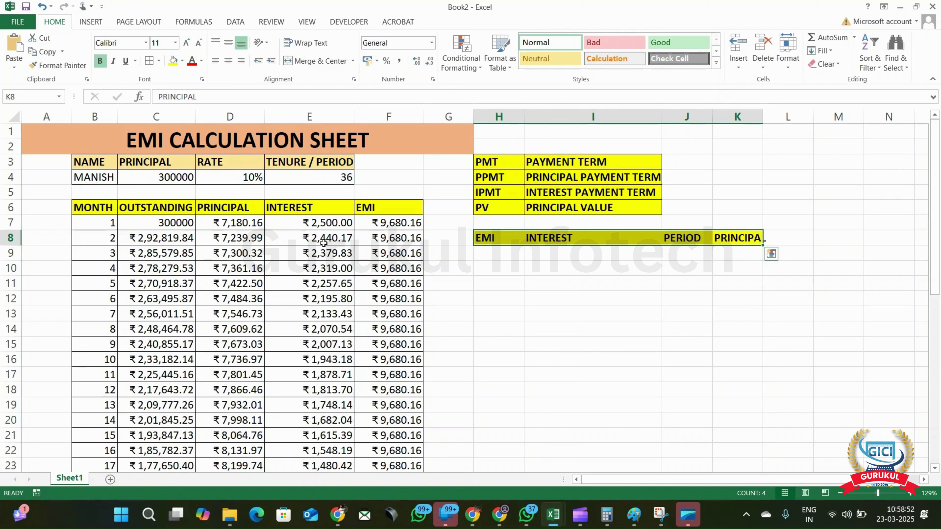
pyautogui.hotkey('shift', 'Down')
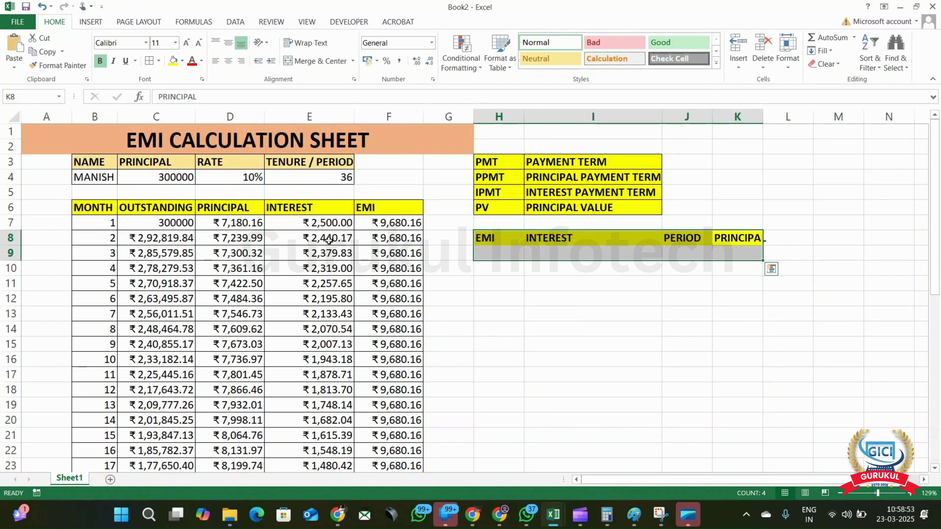
pyautogui.click(149, 62)
# Enter an EMI of 5000 in H9, an interest rate of 12% in I9 and a period of 24 in J9.
pyautogui.click(497, 255)
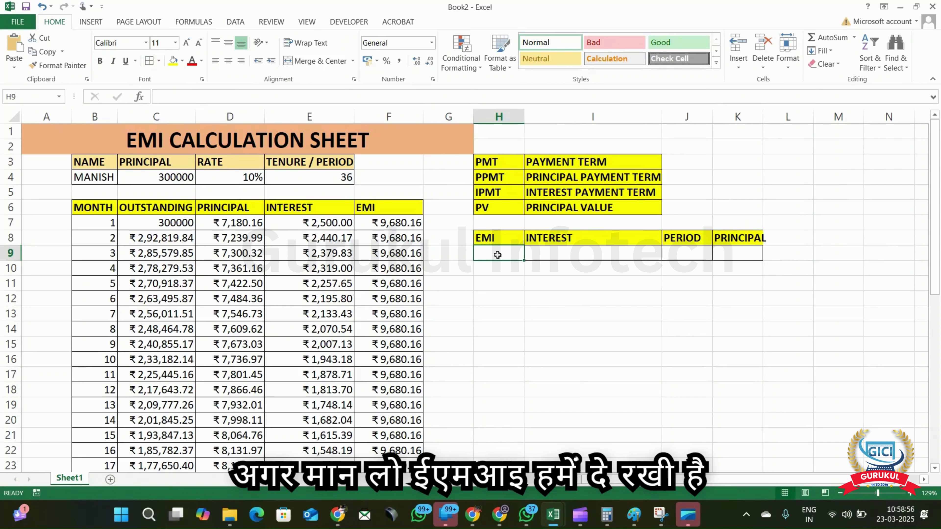
pyautogui.write('500')
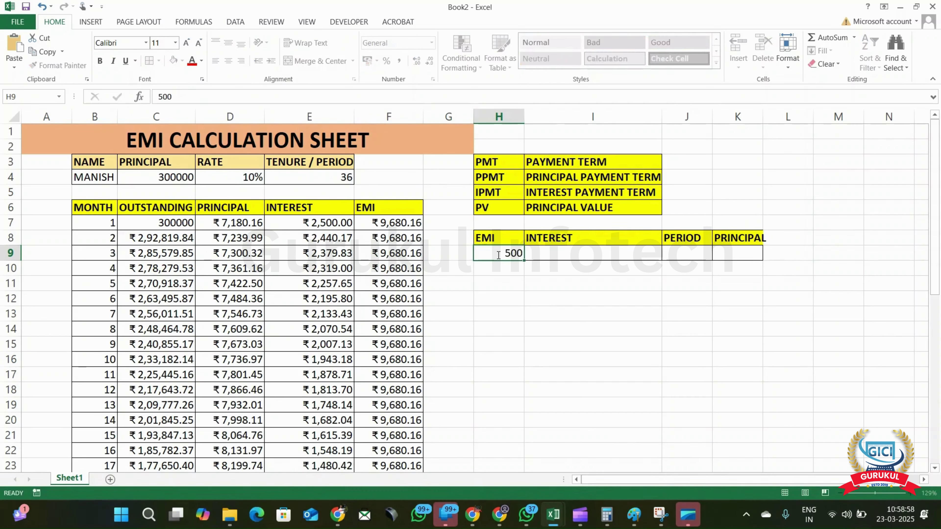
pyautogui.press('Tab')
pyautogui.click(498, 255)
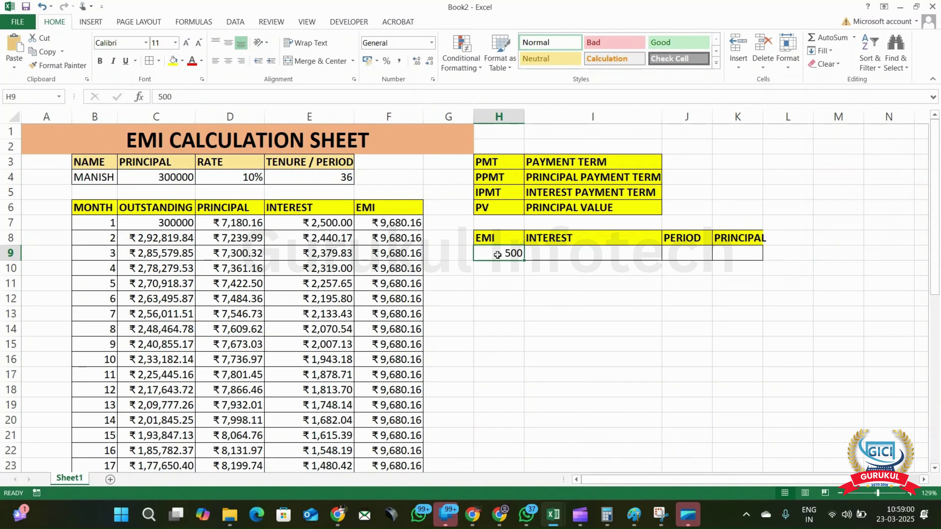
pyautogui.write('5000')
pyautogui.press('Tab')
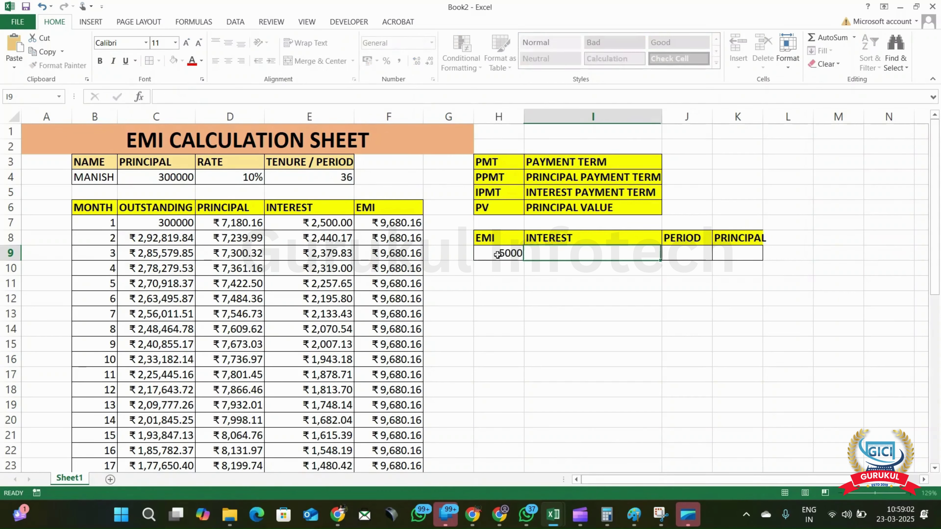
pyautogui.write('12')
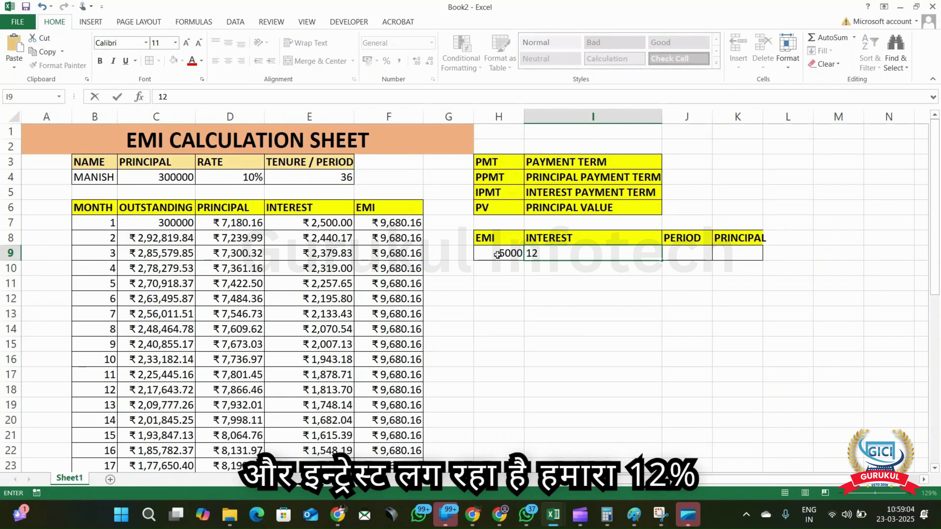
pyautogui.press('Tab')
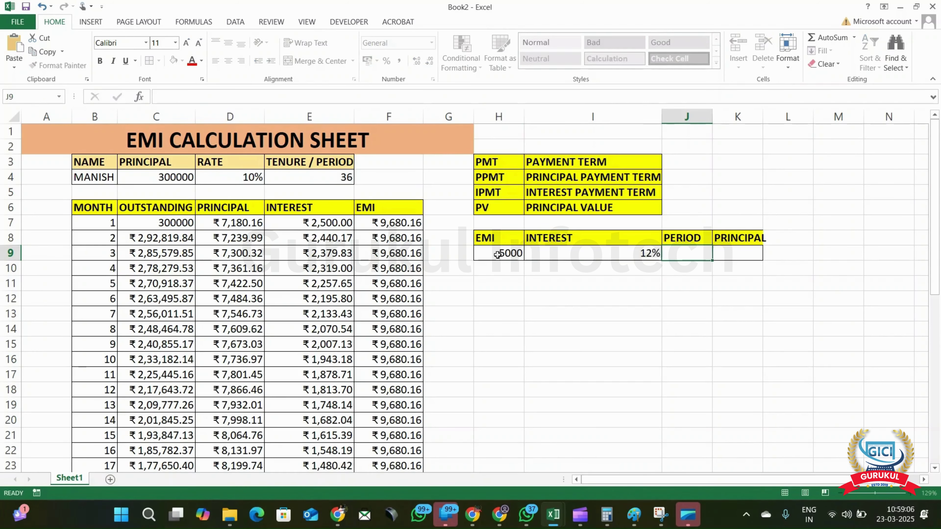
pyautogui.write('2')
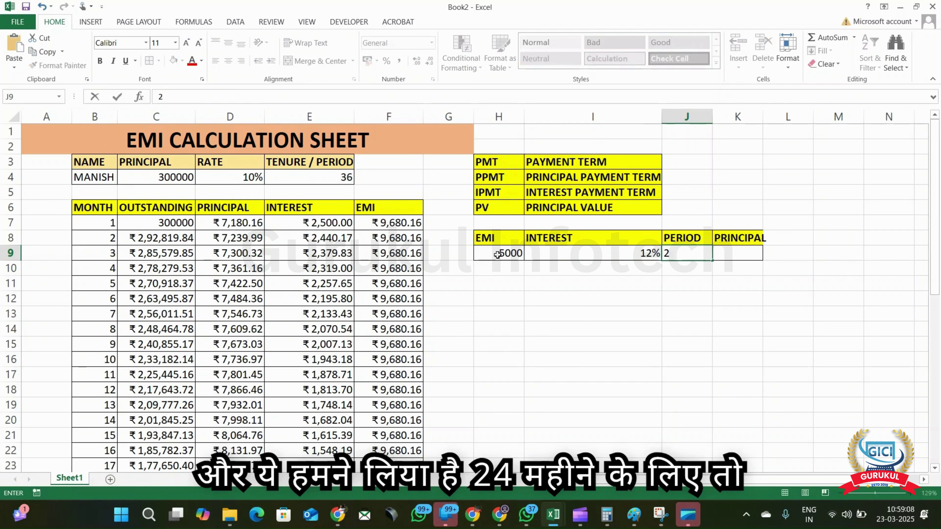
pyautogui.write('4')
pyautogui.click(498, 254)
pyautogui.press('Right')
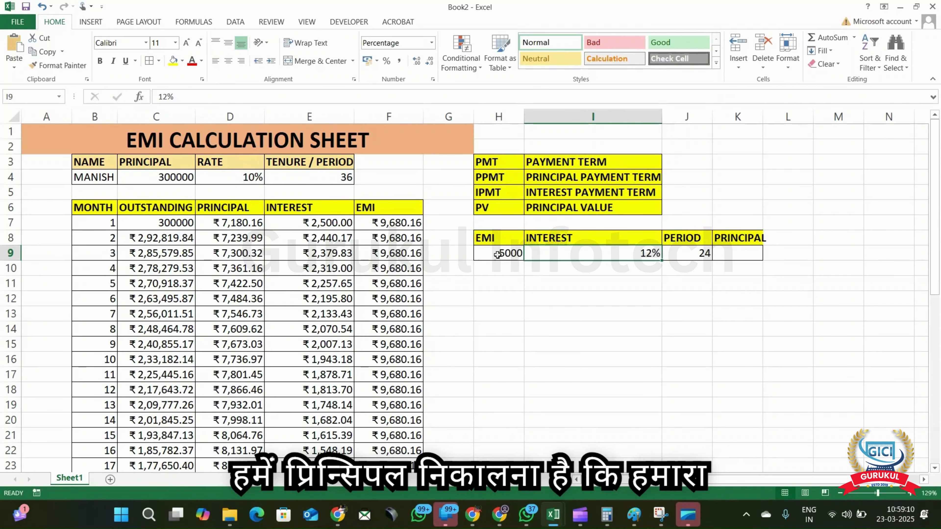
pyautogui.press('Right')
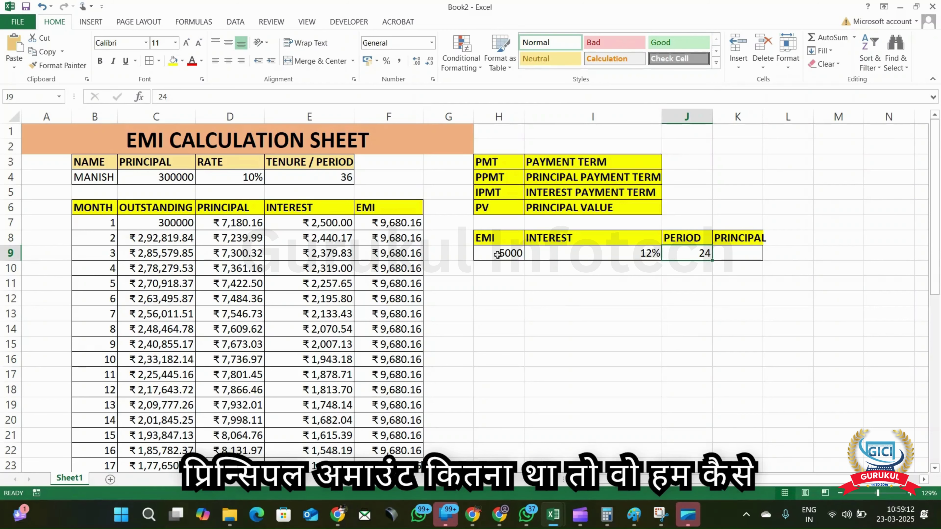
pyautogui.hotkey('ctrl', 'Right')
pyautogui.hotkey('ctrl', 'Left')
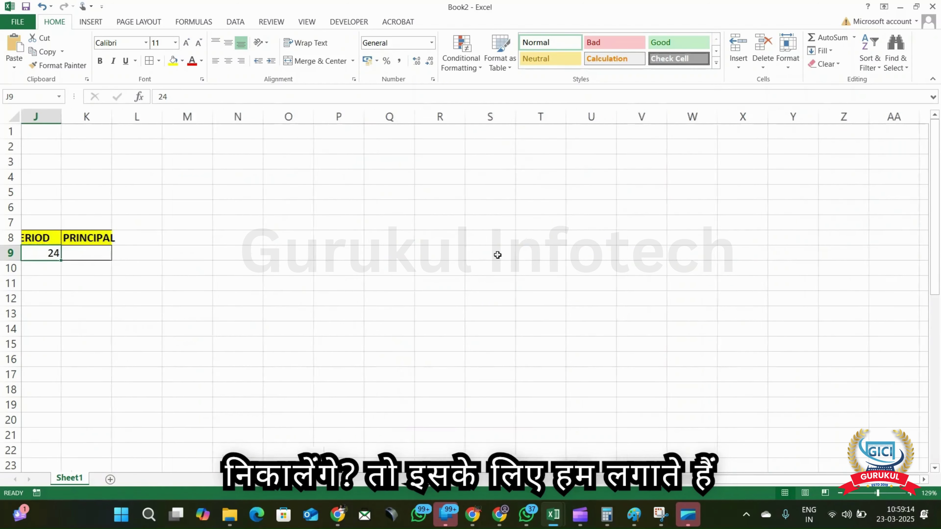
pyautogui.press('Left')
pyautogui.press('Left')
pyautogui.press('Left')
pyautogui.press('Left')
pyautogui.press('Left')
# Calculate the loan principal in K9 with the formula =PV(I9/12,J9,H9).
pyautogui.press('Right')
pyautogui.press('Right')
pyautogui.press('Right')
pyautogui.press('Right')
pyautogui.press('Right')
pyautogui.press('Right')
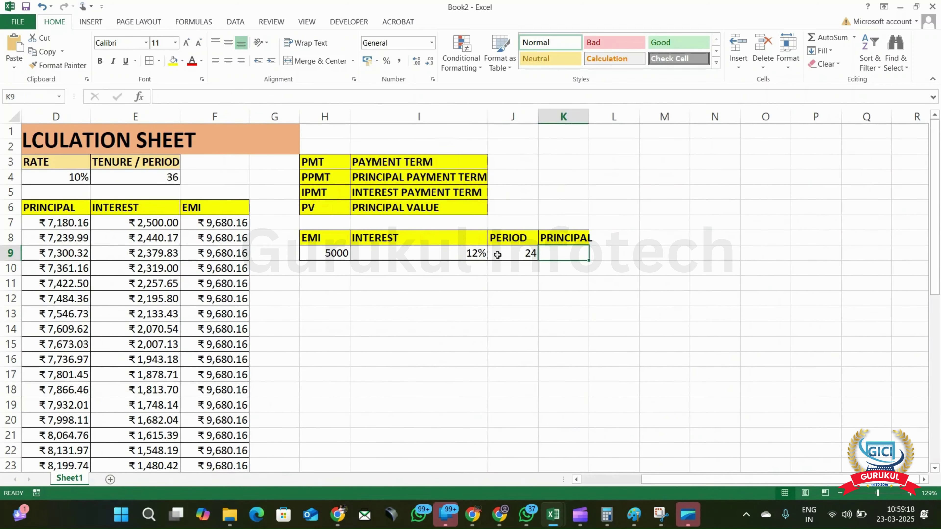
pyautogui.write('=PV')
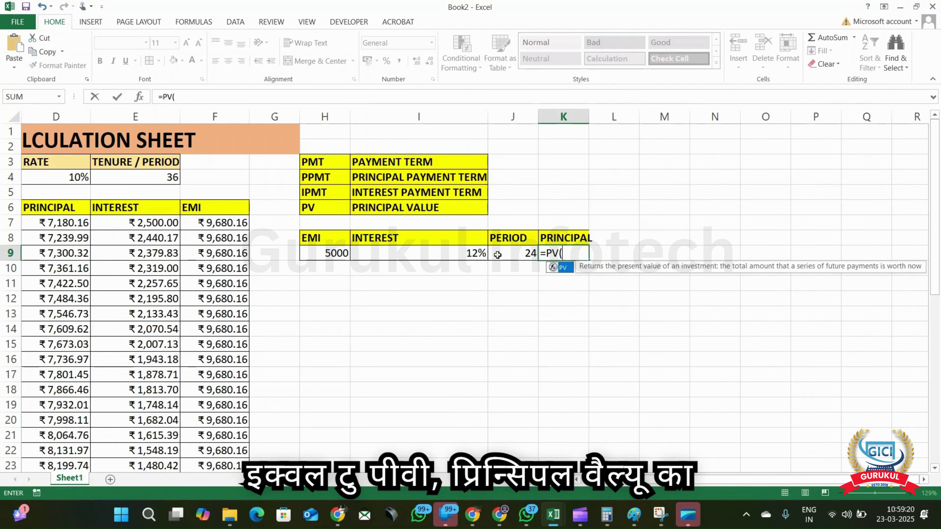
pyautogui.write('(')
pyautogui.press('Left')
pyautogui.press('Left')
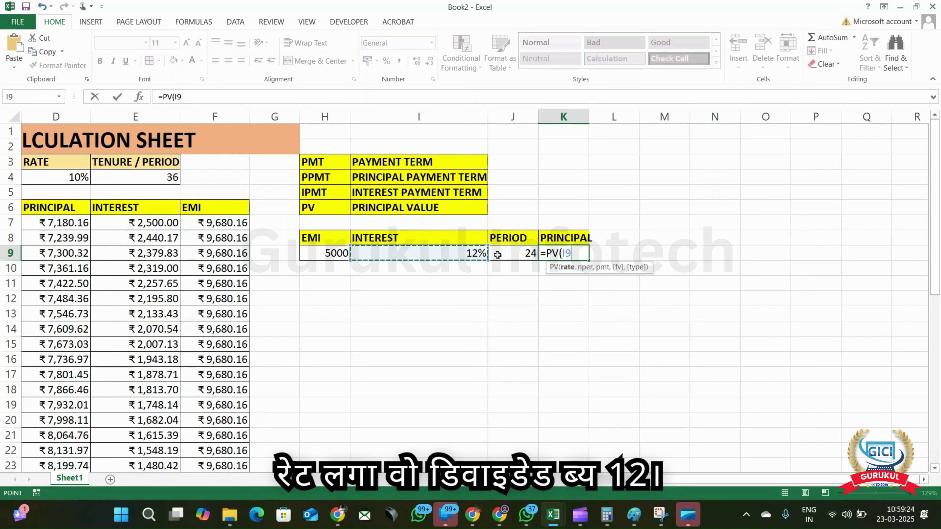
pyautogui.write('/12,')
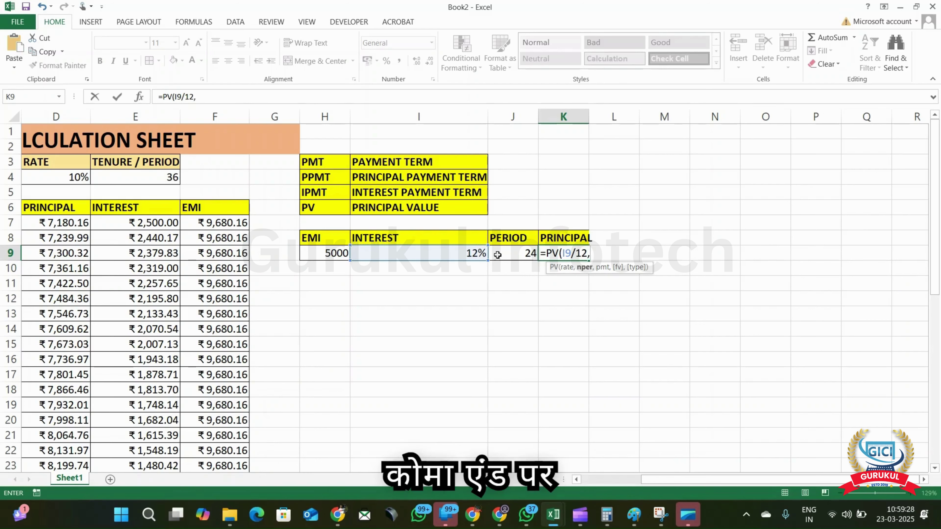
pyautogui.click(497, 255)
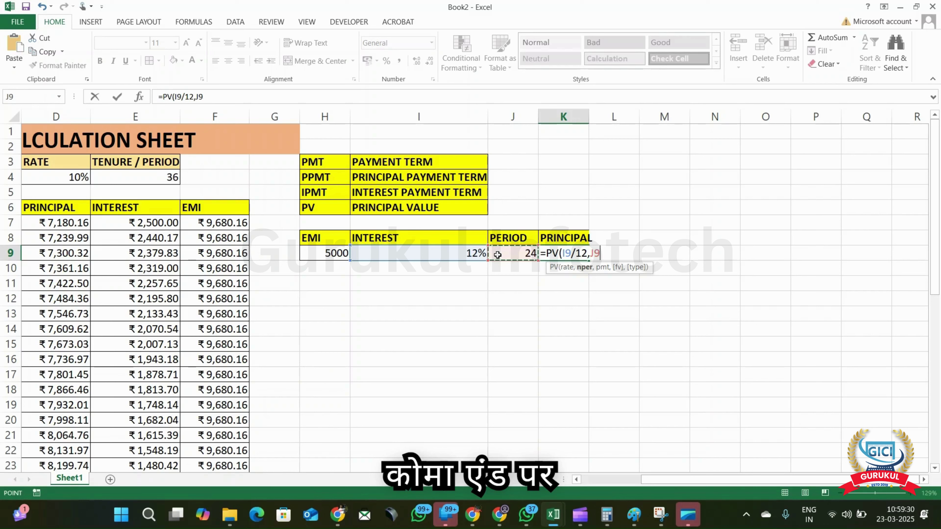
pyautogui.write(',')
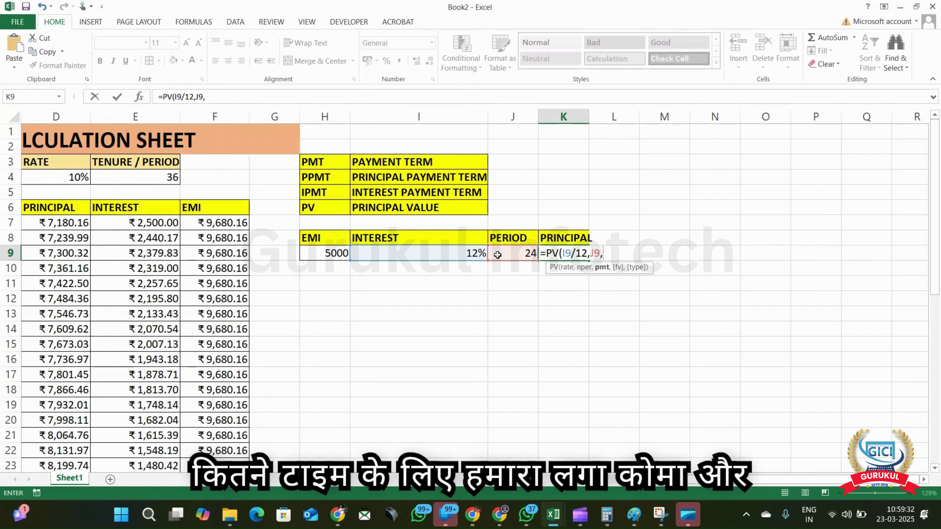
pyautogui.press('Left')
pyautogui.press('Left')
pyautogui.press('Left')
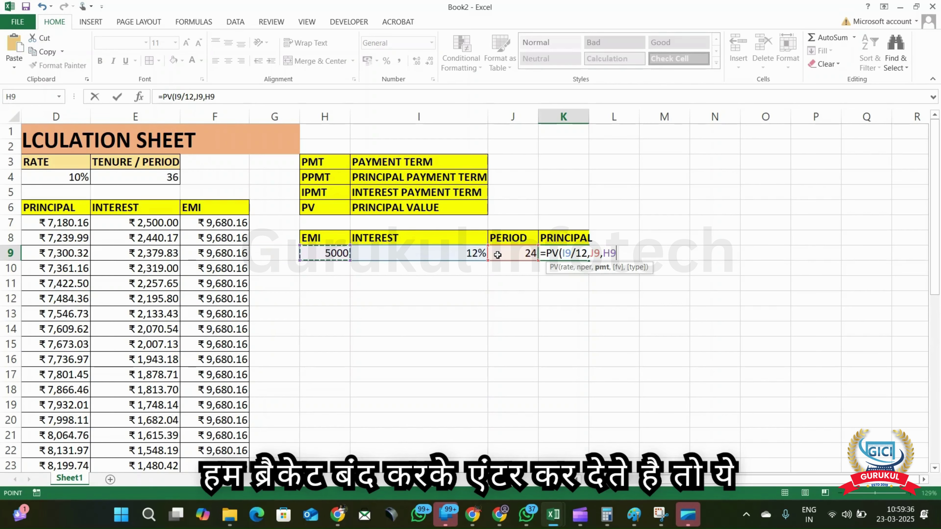
pyautogui.write(')')
pyautogui.press('Return')
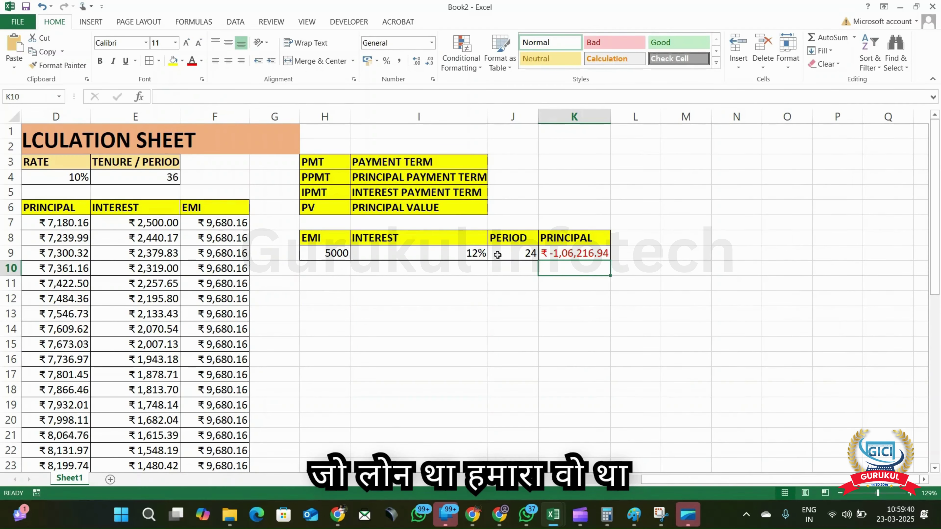
# Put a minus sign before the EMI reference in K9 so the formula reads =PV(I9/12,J9,-H9).
pyautogui.press('Up')
pyautogui.press('F2')
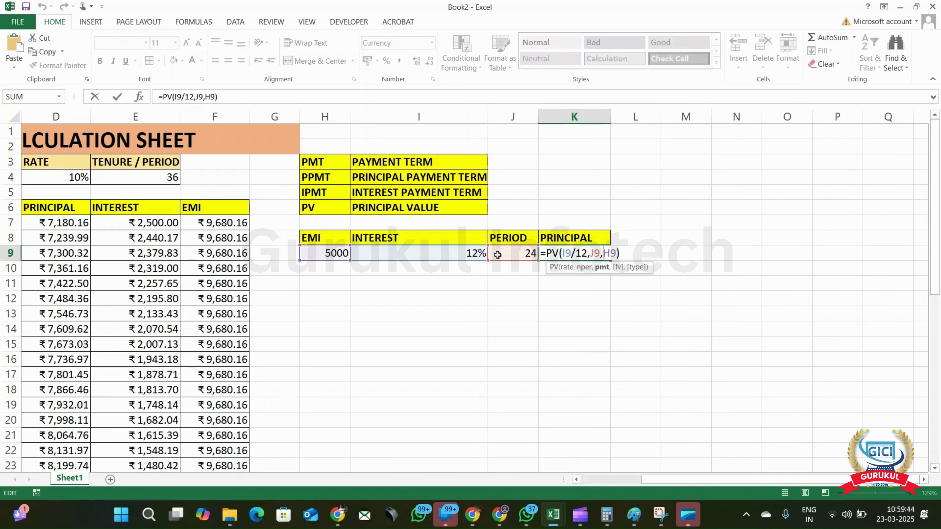
pyautogui.press('Left')
pyautogui.press('Left')
pyautogui.press('Left')
pyautogui.write('-')
pyautogui.press('Return')
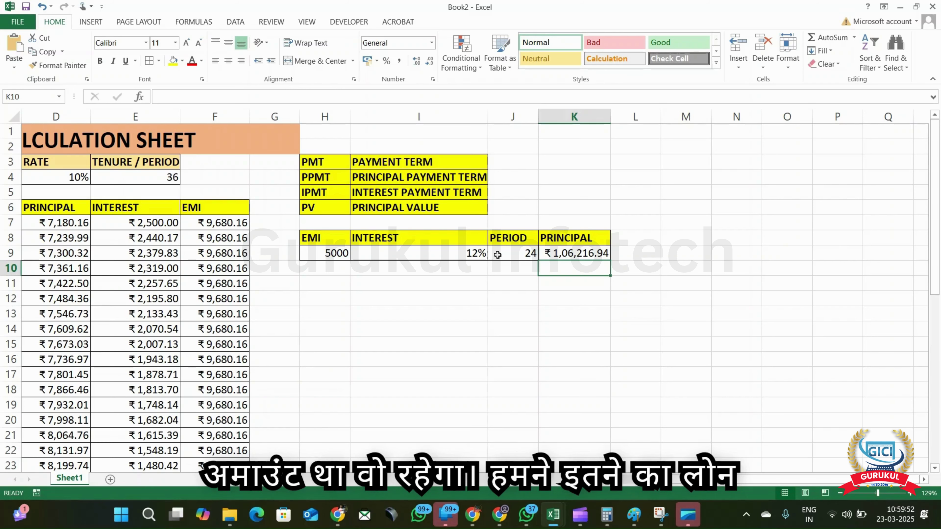
pyautogui.press('Up')
pyautogui.press('Left')
pyautogui.press('Left')
pyautogui.press('Left')
pyautogui.press('Left')
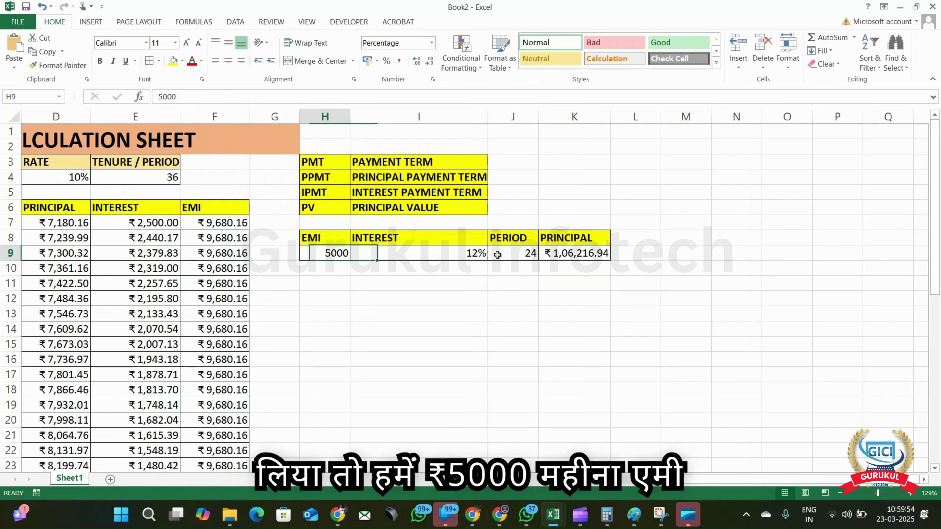
pyautogui.press('Right')
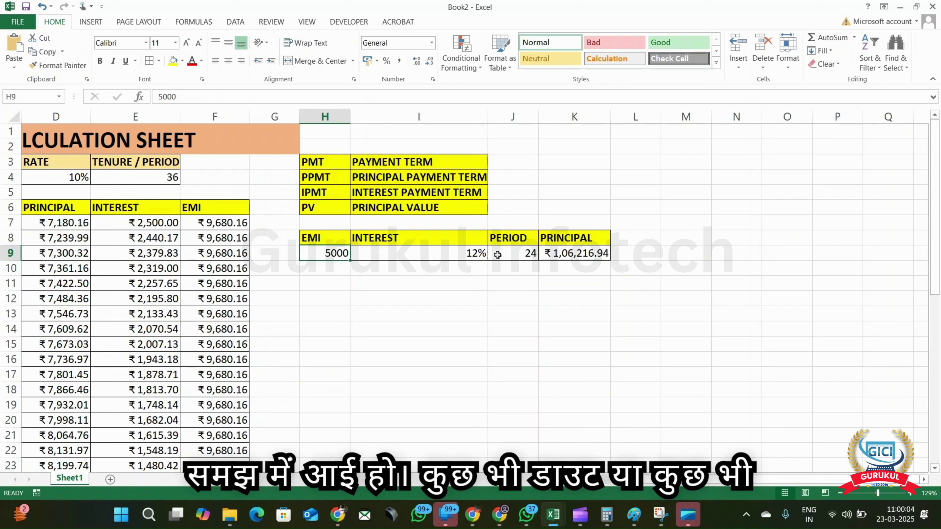
pyautogui.press('Home')
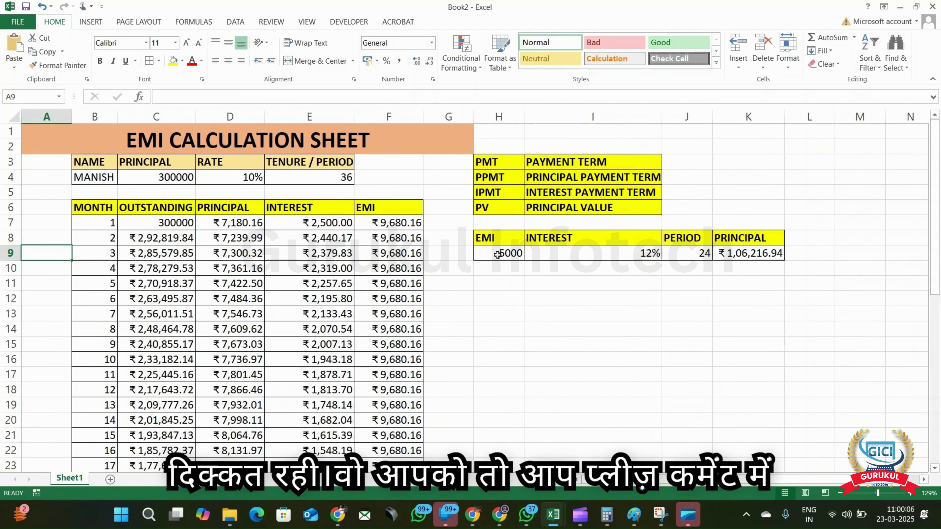
pyautogui.press('Down')
pyautogui.press('super')
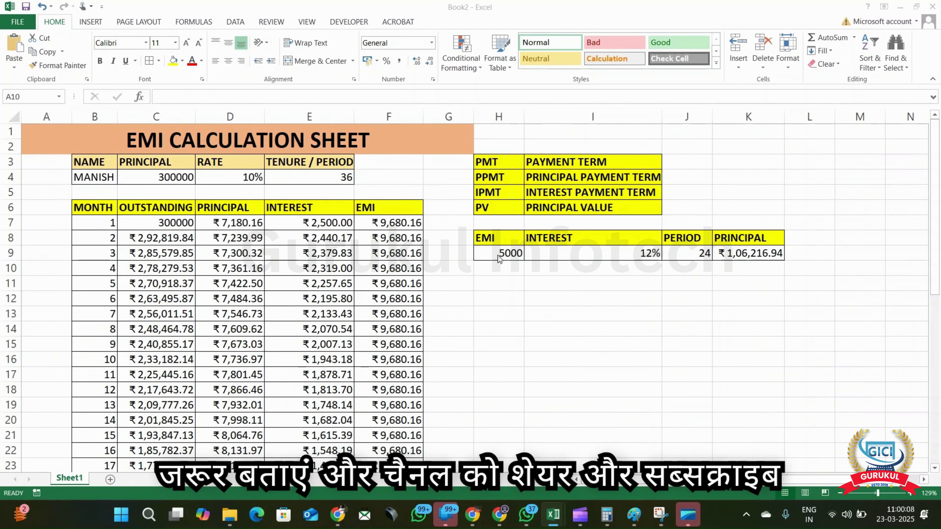
pyautogui.hotkey('alt', 'Tab')
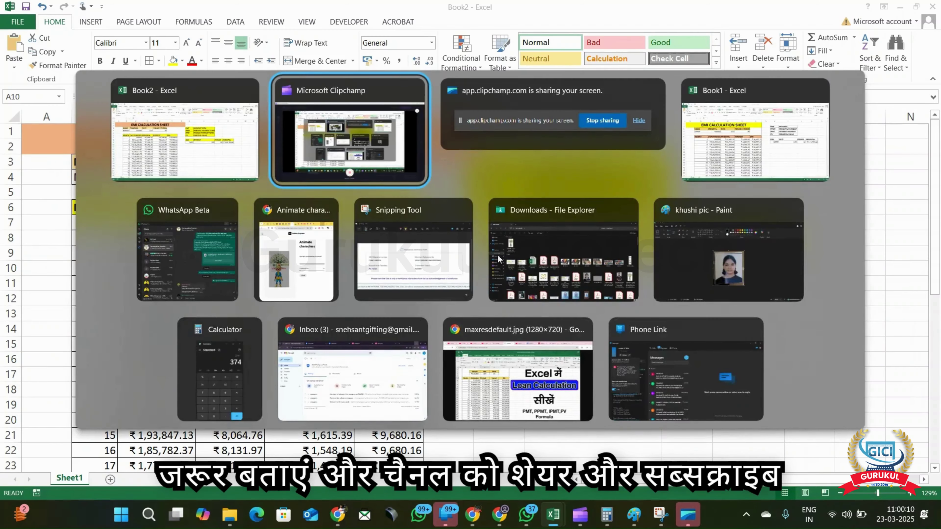
pyautogui.hotkey('alt', 'shift', 'Tab')
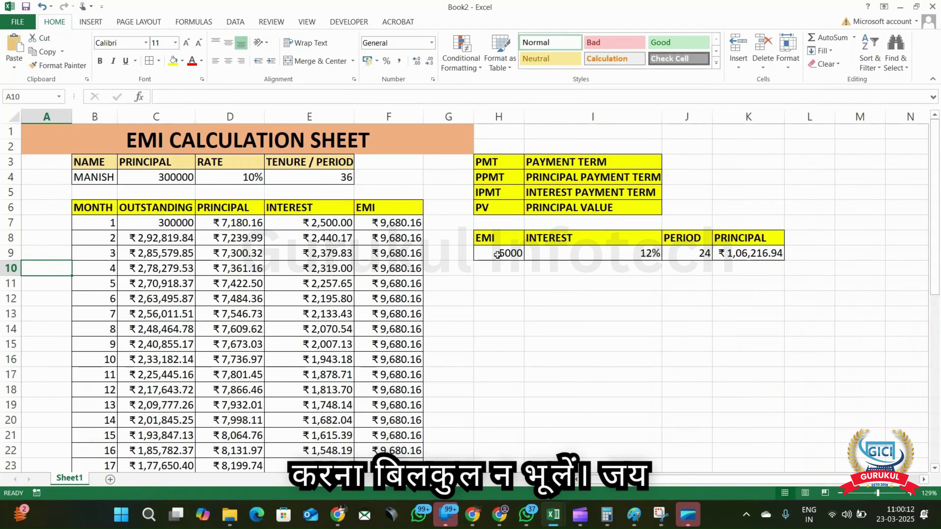